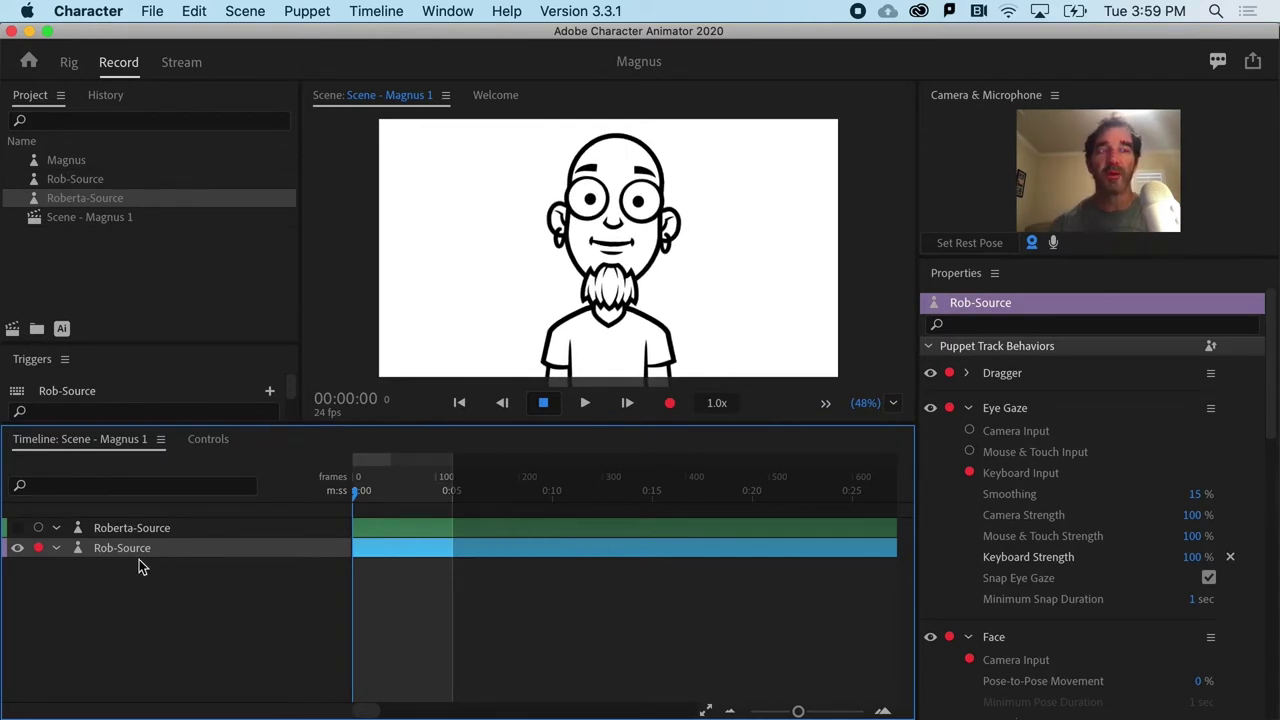
# Switch Roberta's eye gaze to follow the camera, then back to keyboard control.
pyautogui.click(969, 430)
pyautogui.click(969, 472)
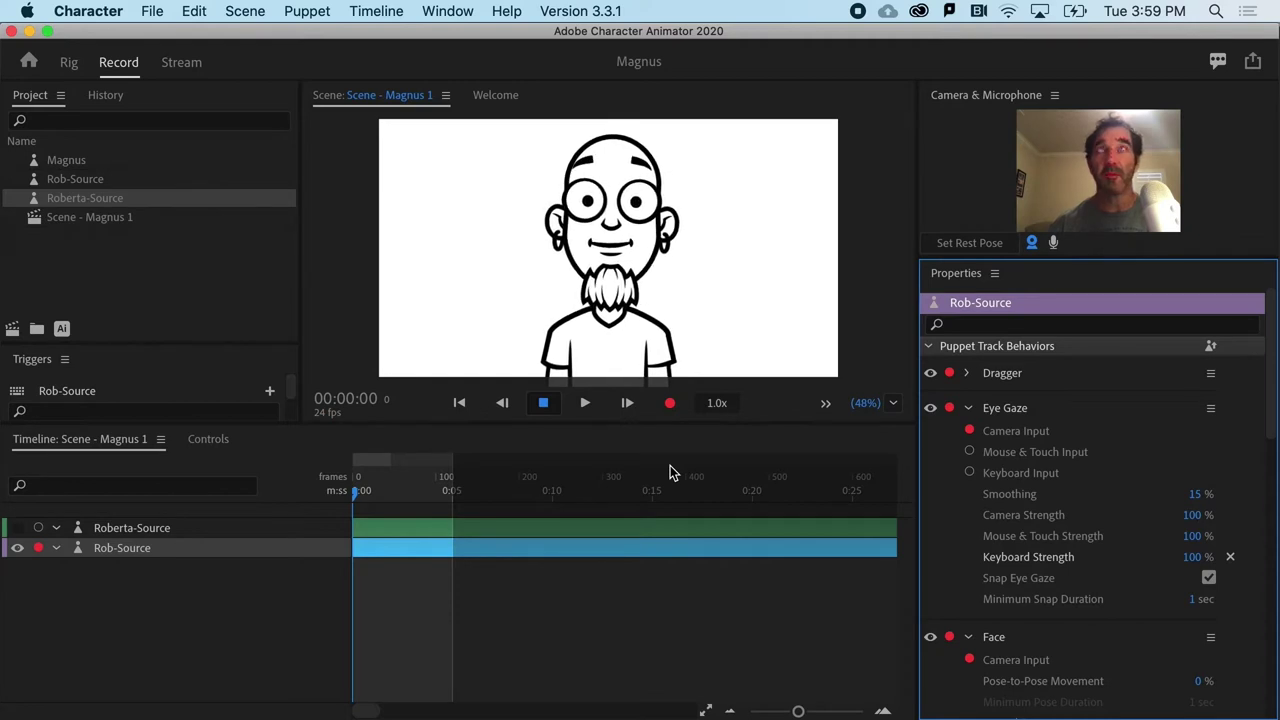
pyautogui.click(968, 431)
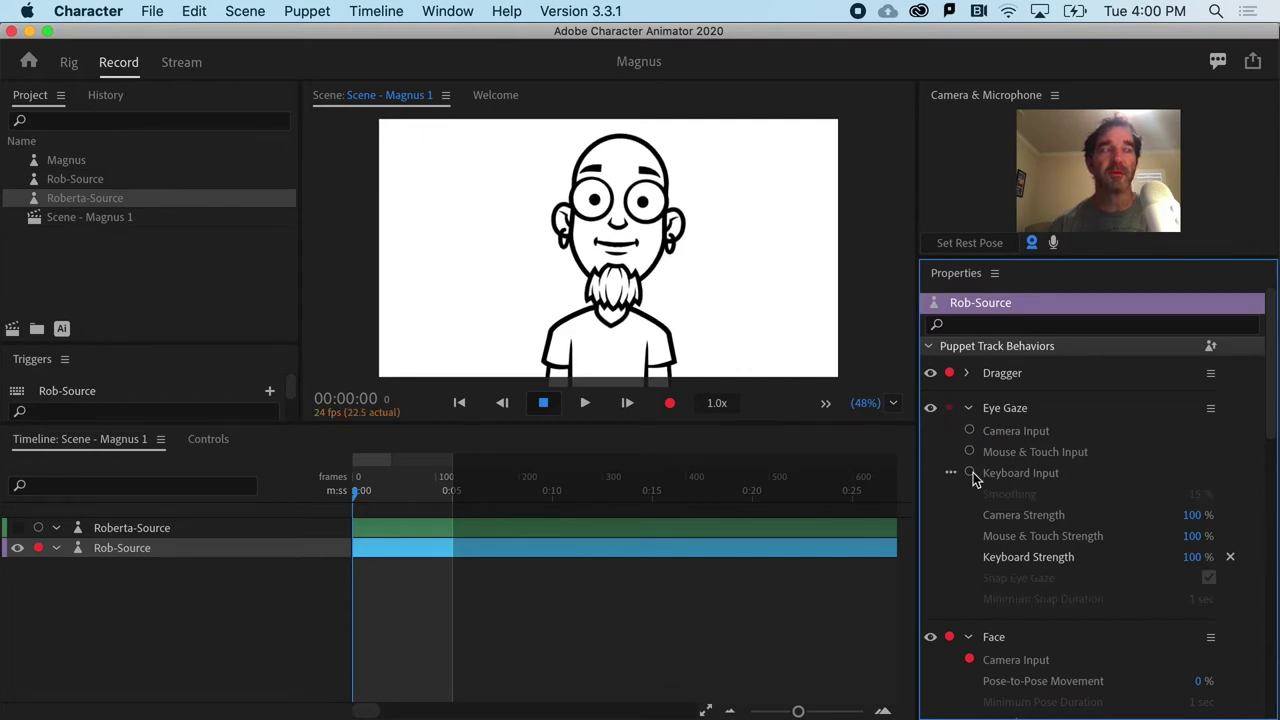
pyautogui.click(971, 472)
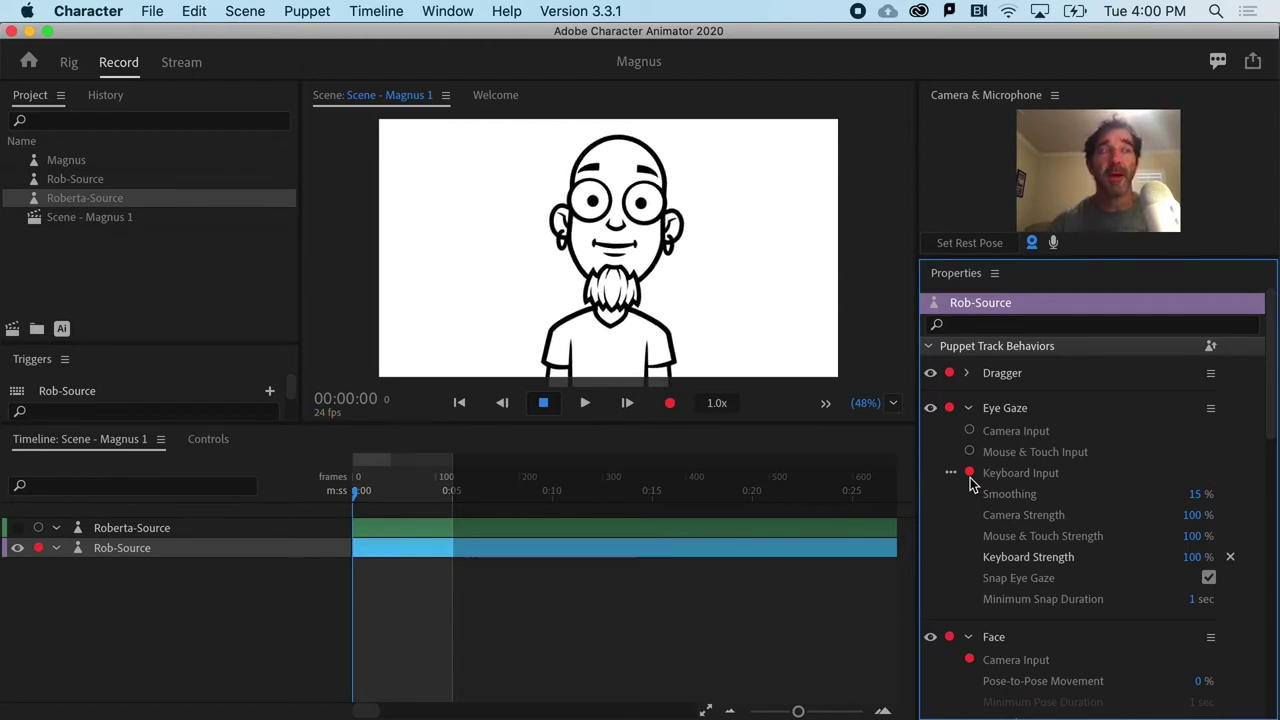
# Show and arm the Roberta-Source track, set Keyboard Strength to 101%, and show its puppet properties.
pyautogui.click(144, 533)
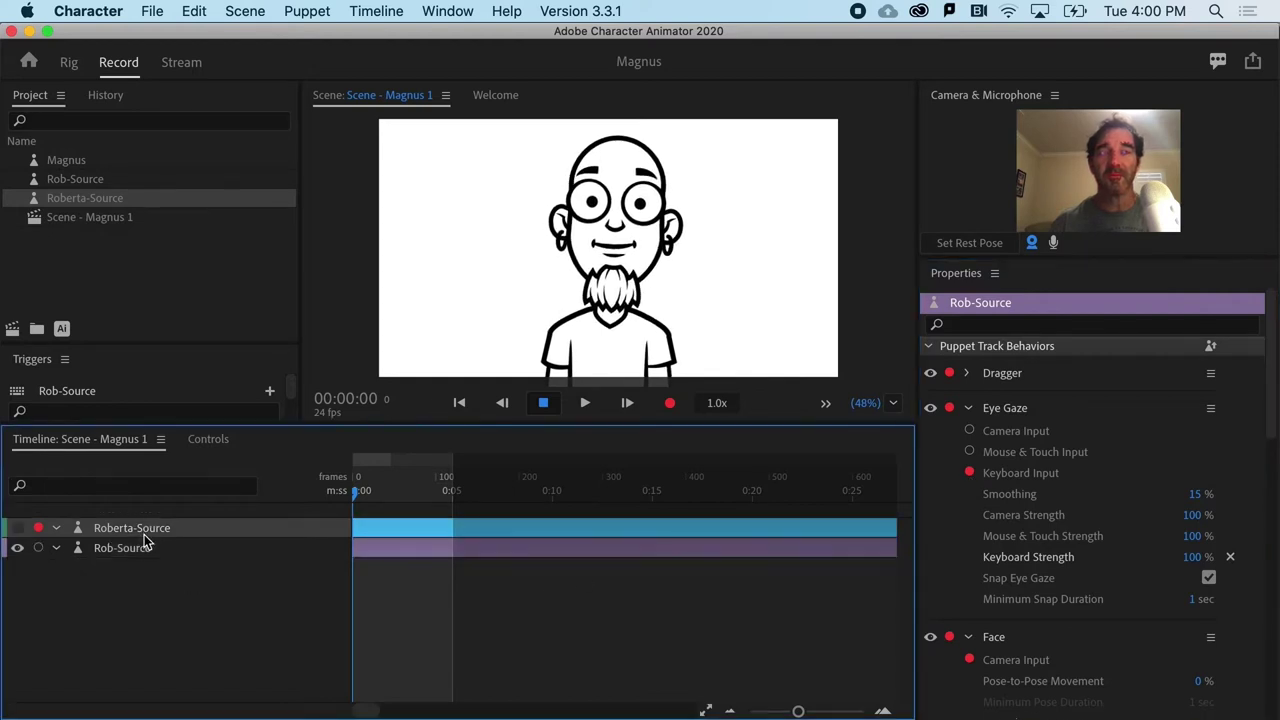
pyautogui.click(16, 529)
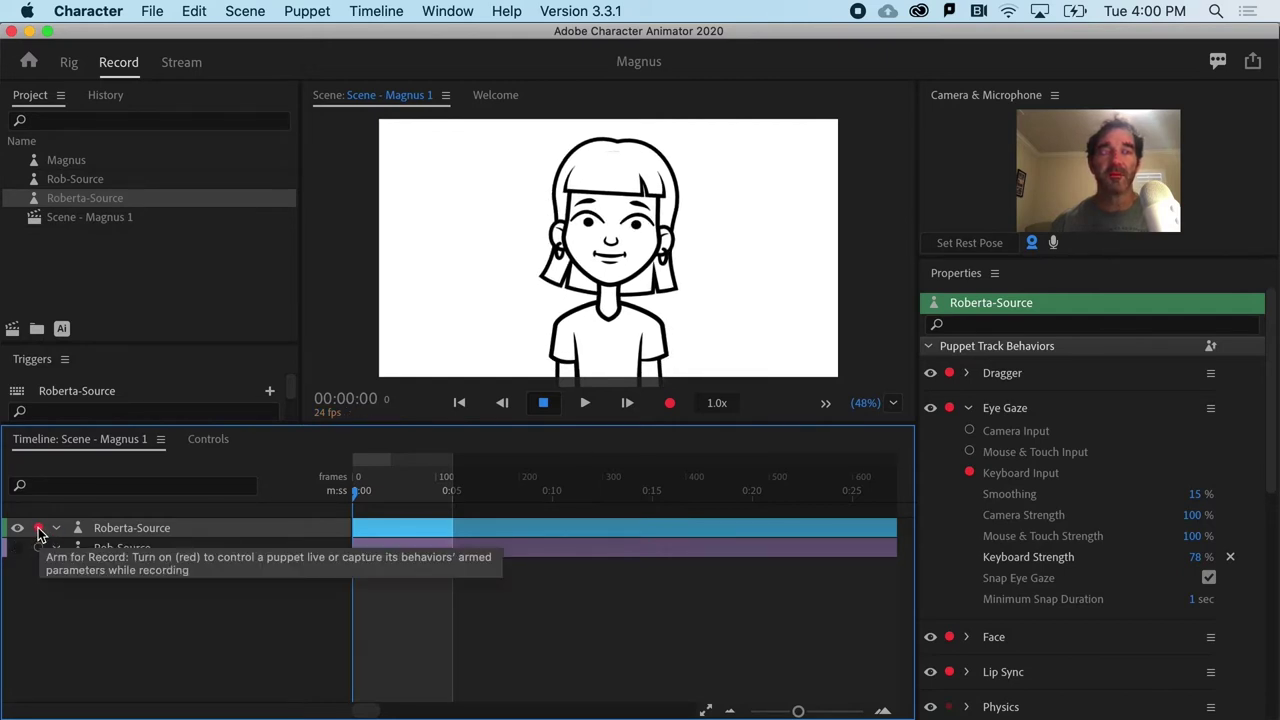
pyautogui.click(38, 528)
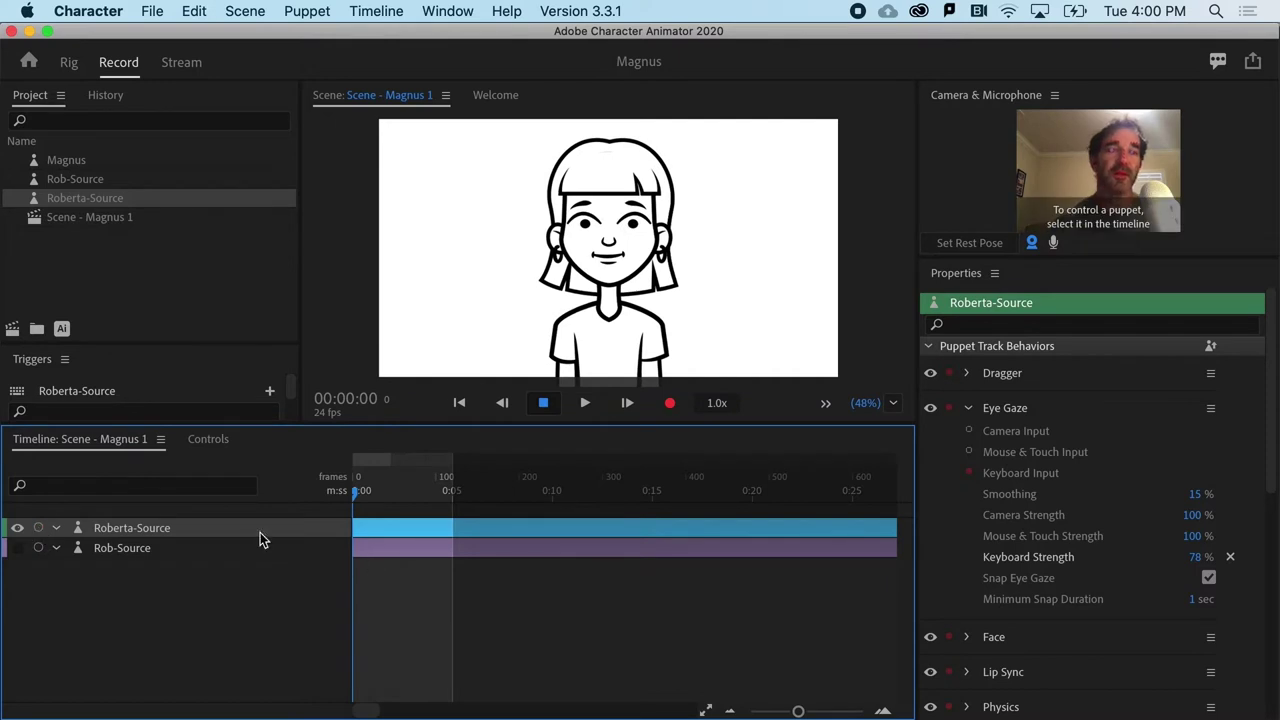
pyautogui.click(37, 529)
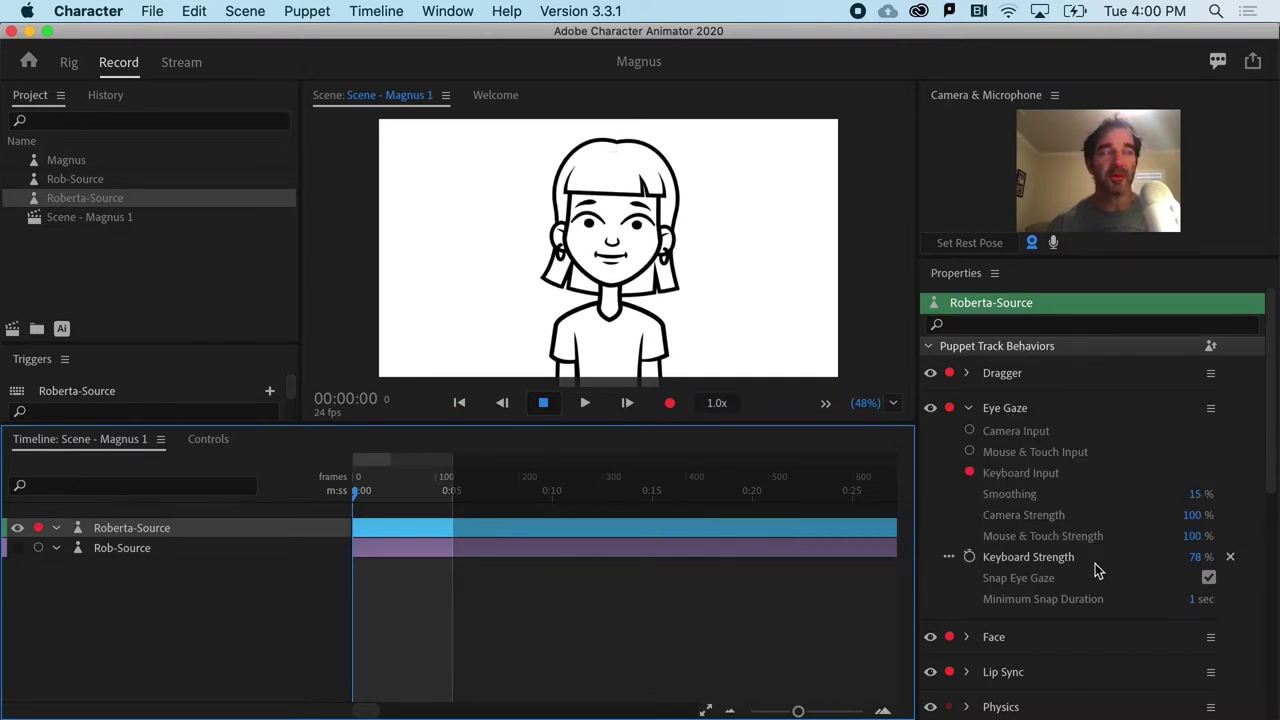
pyautogui.moveTo(1193, 557); pyautogui.dragTo(1224, 557)
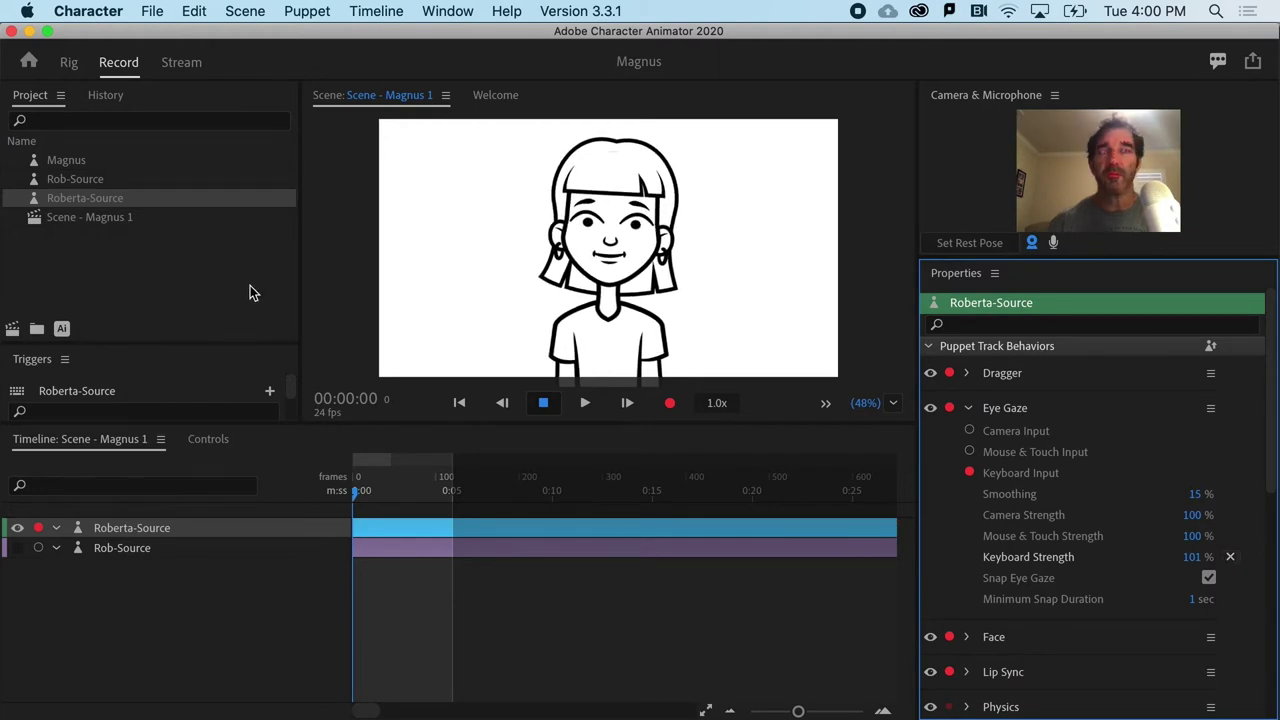
pyautogui.click(97, 206)
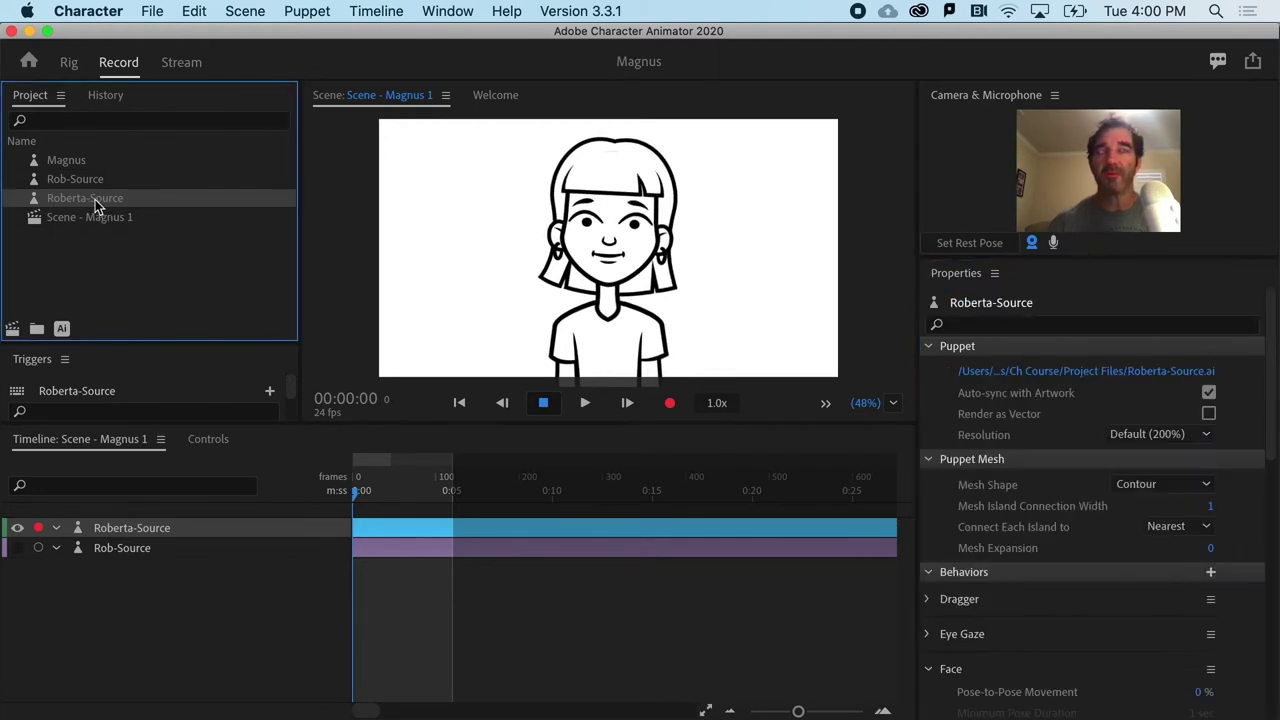
# Open Roberta-Source.ai via Edit Original, hide the right blink layer, and target the right eyeball path.
pyautogui.click(62, 329)
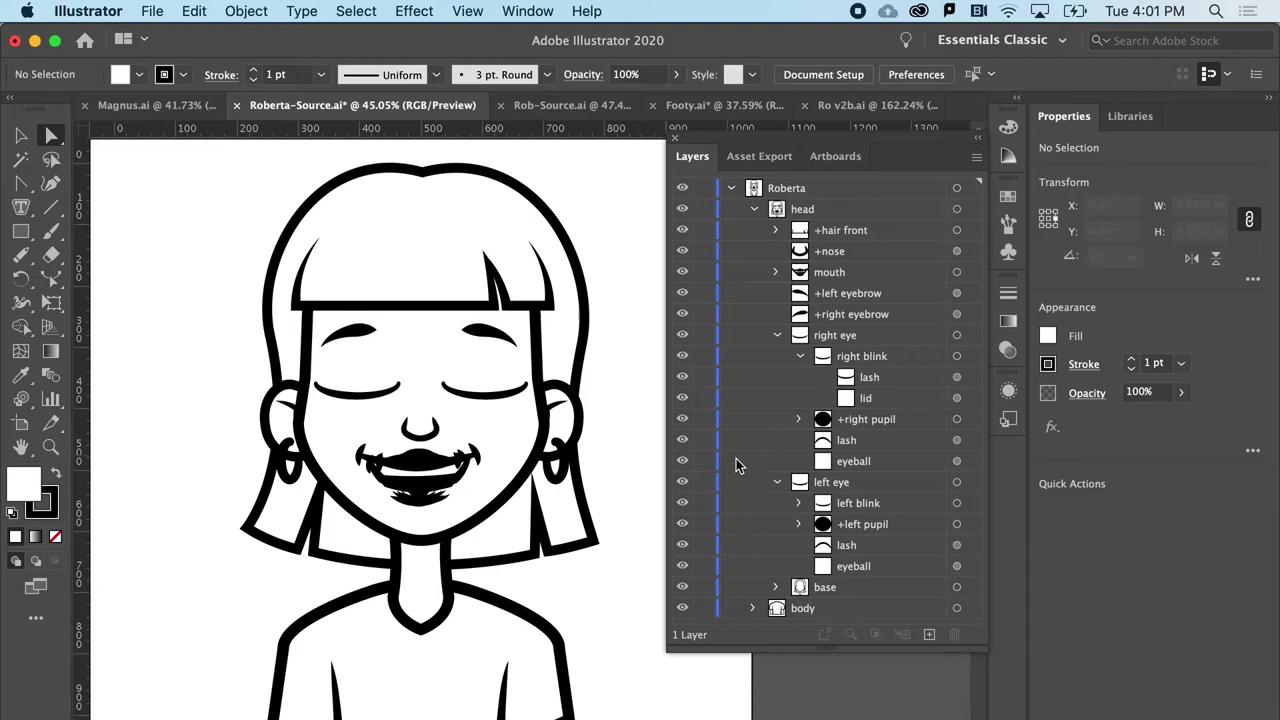
pyautogui.click(843, 338)
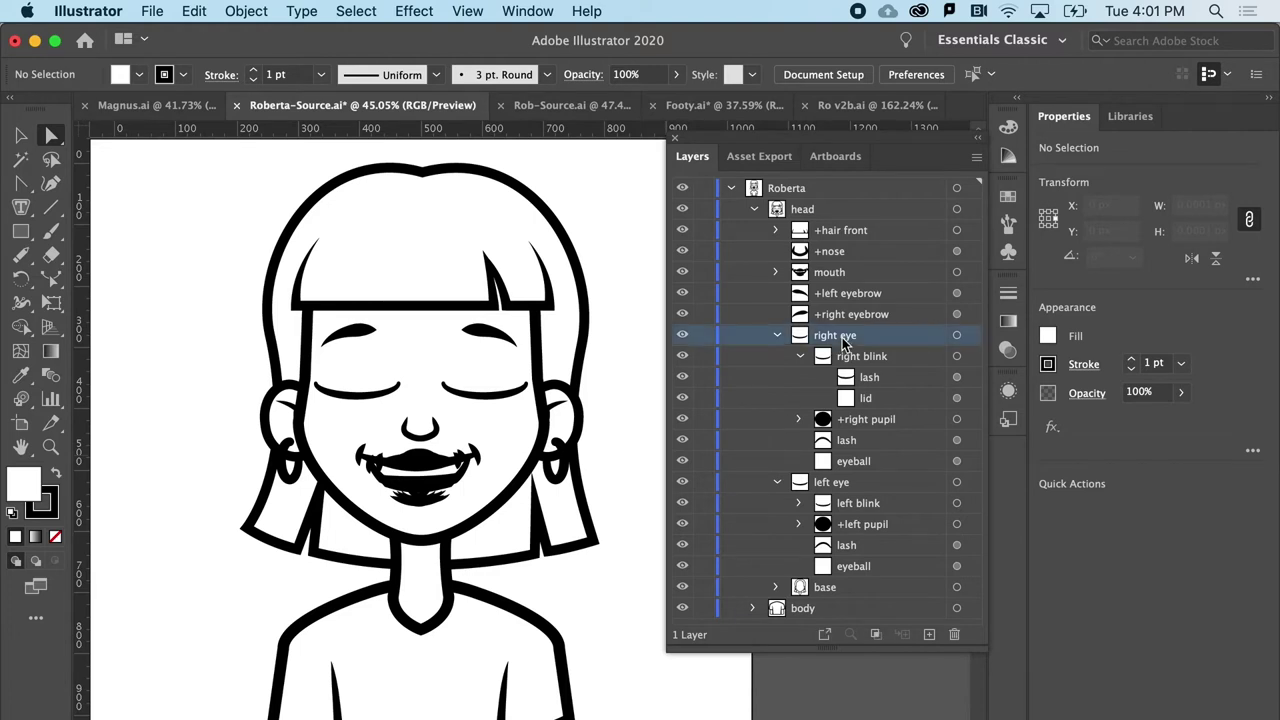
pyautogui.click(855, 357)
pyautogui.click(956, 356)
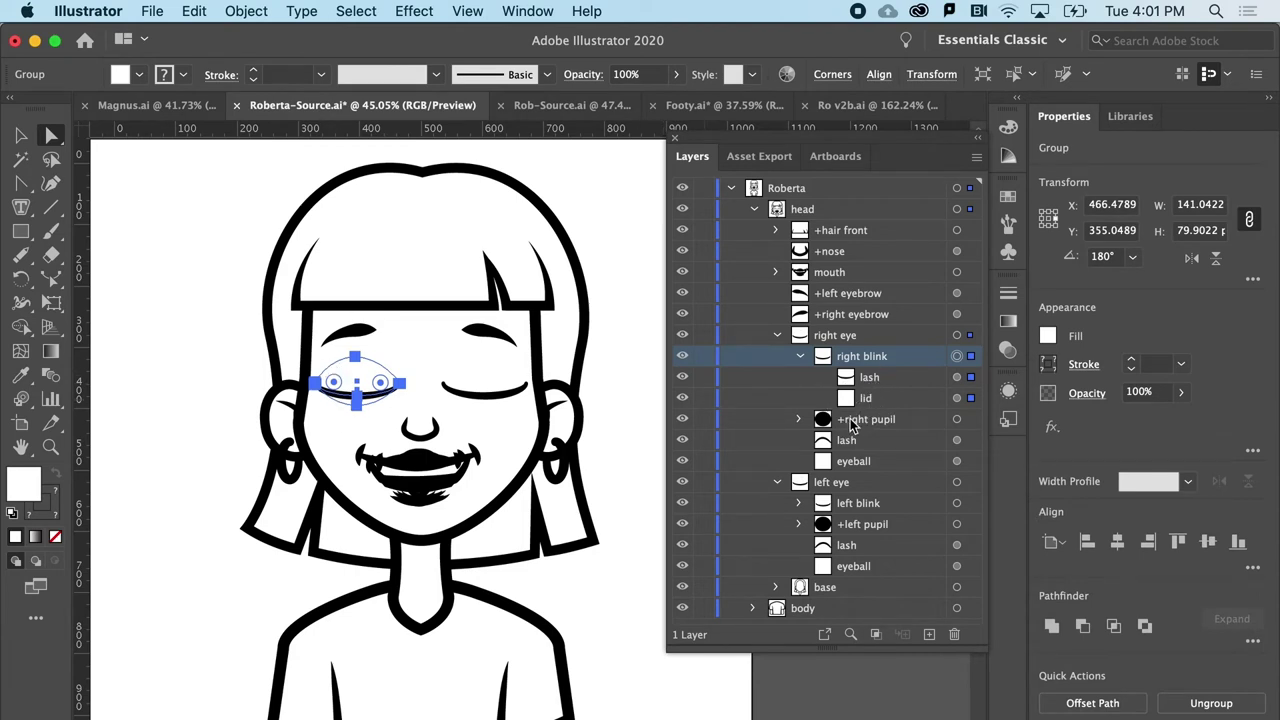
pyautogui.click(862, 441)
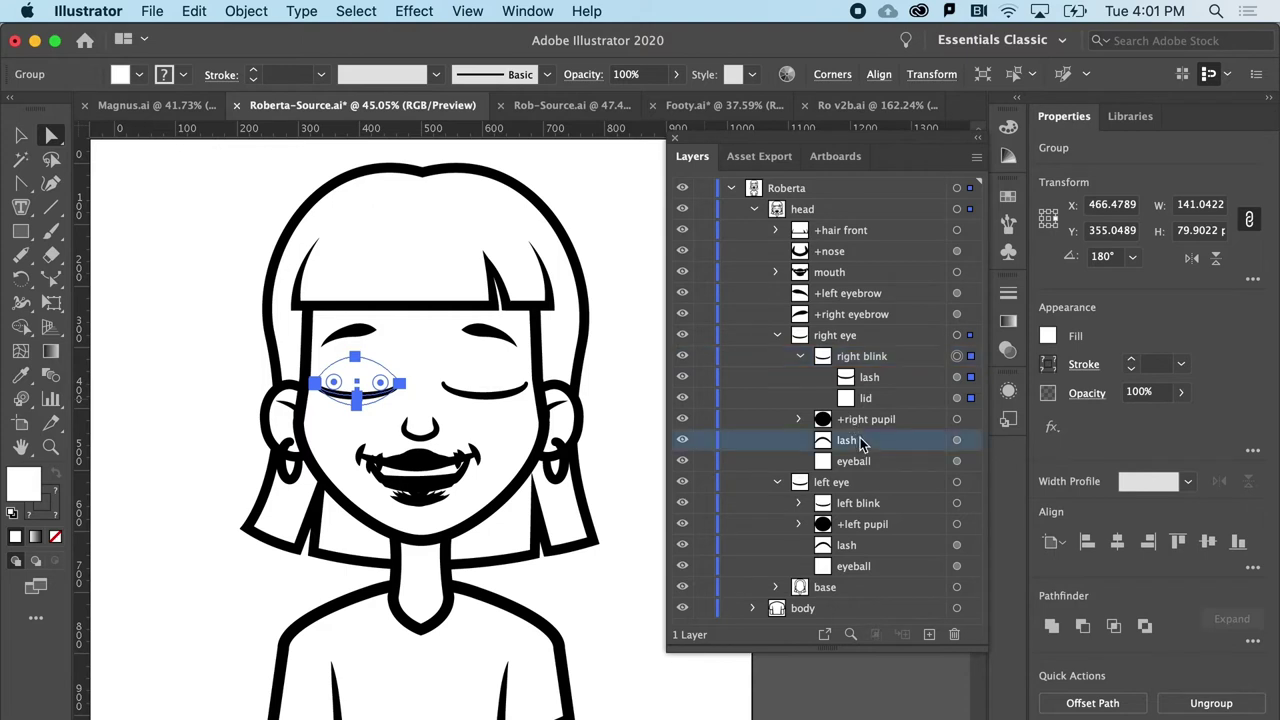
pyautogui.click(956, 440)
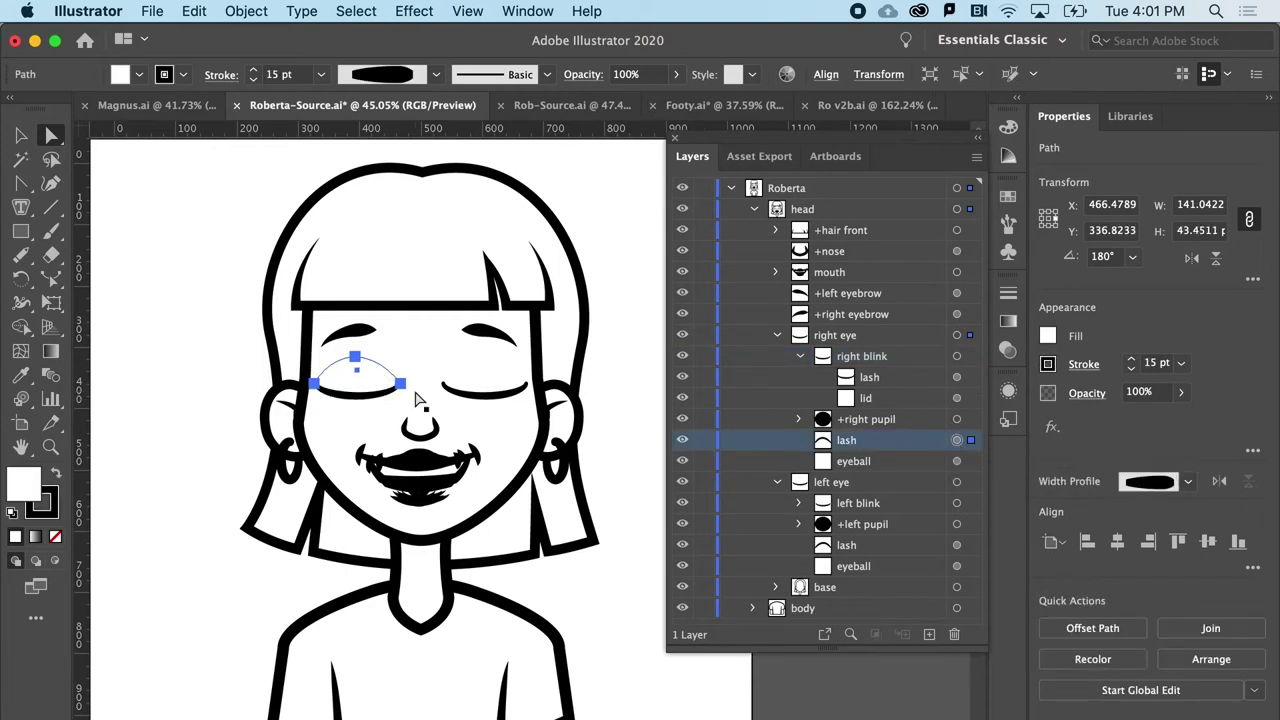
pyautogui.click(682, 358)
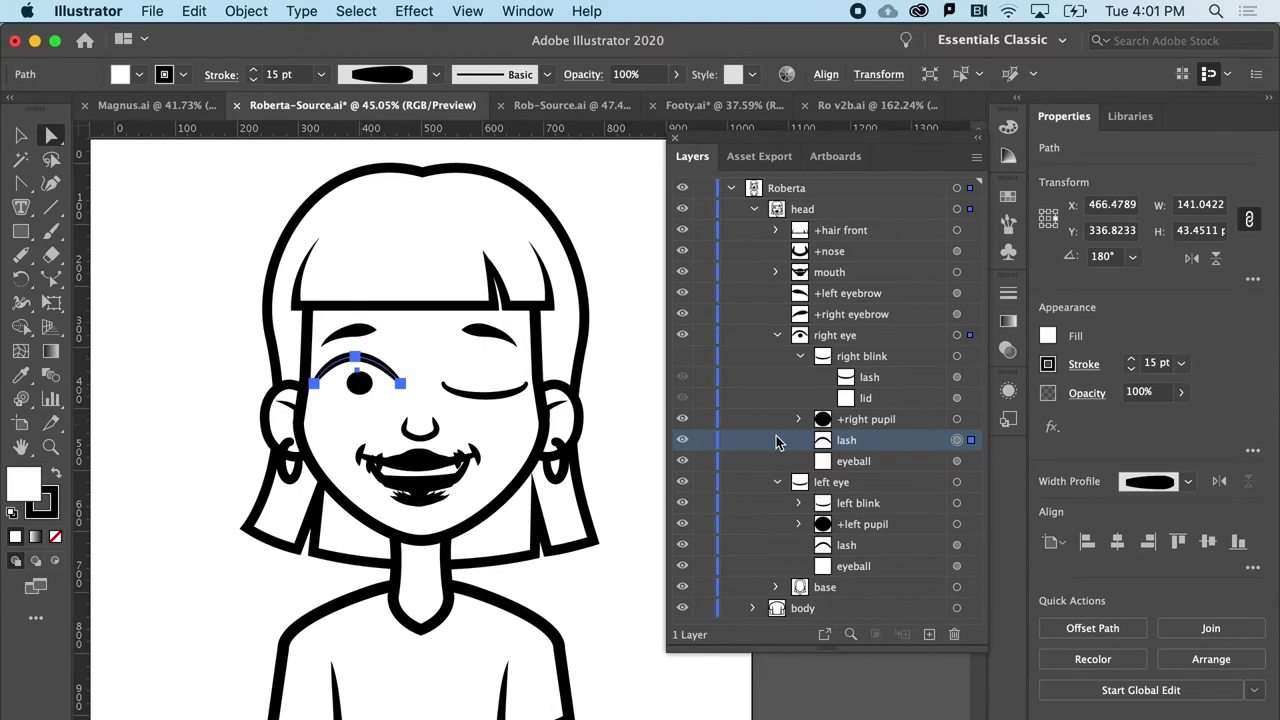
pyautogui.click(957, 462)
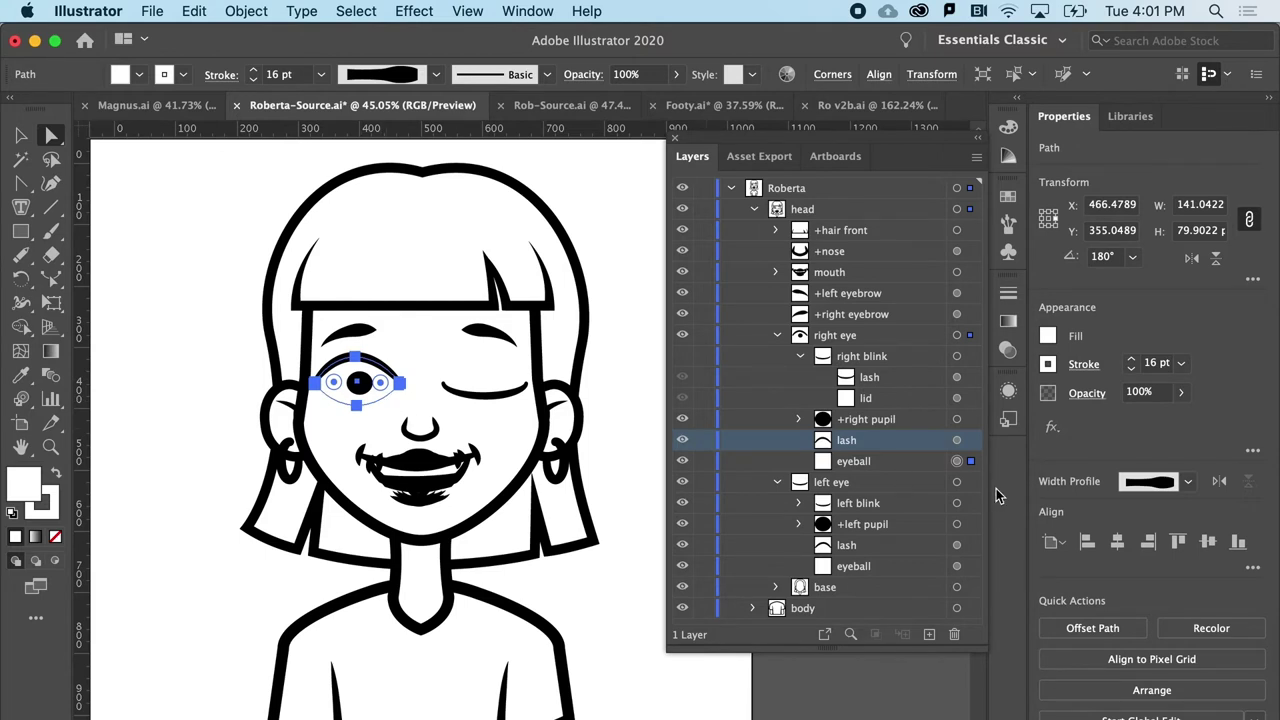
# Duplicate the right eyeball in place and drag the copy out above the right eye group.
pyautogui.click(855, 465)
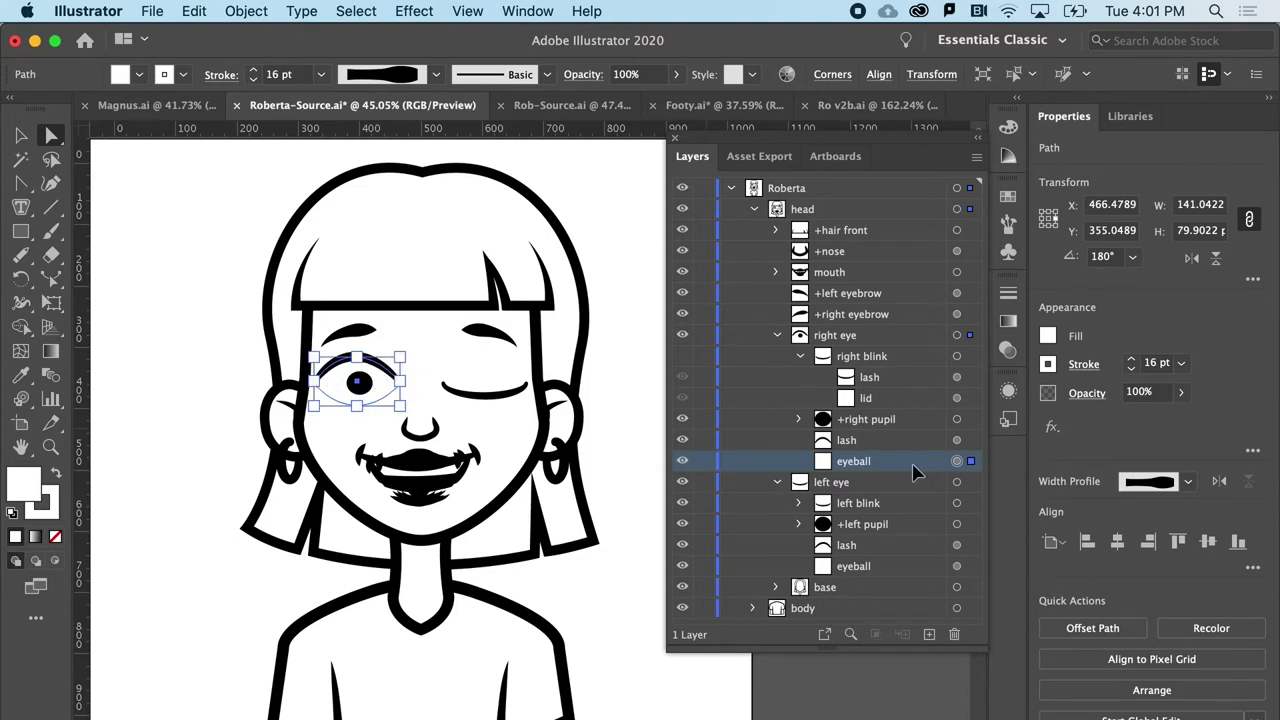
pyautogui.press('super+c')
pyautogui.press('super+b')
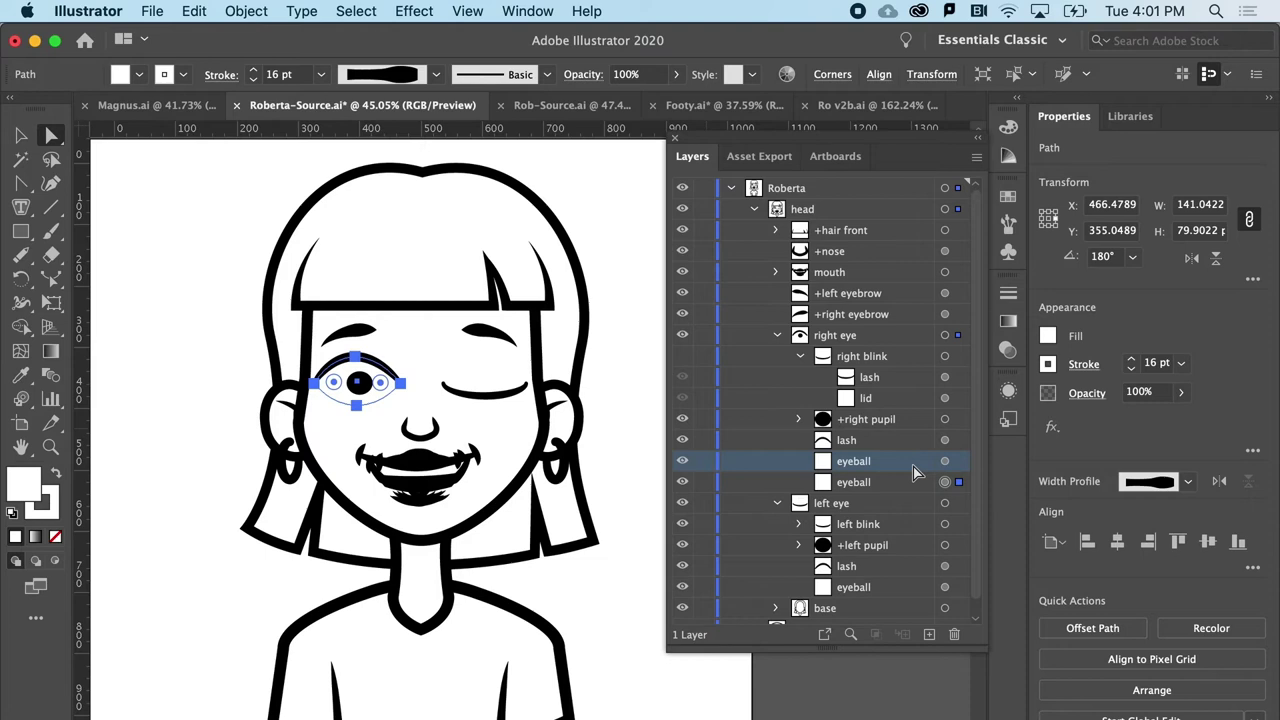
pyautogui.click(864, 484)
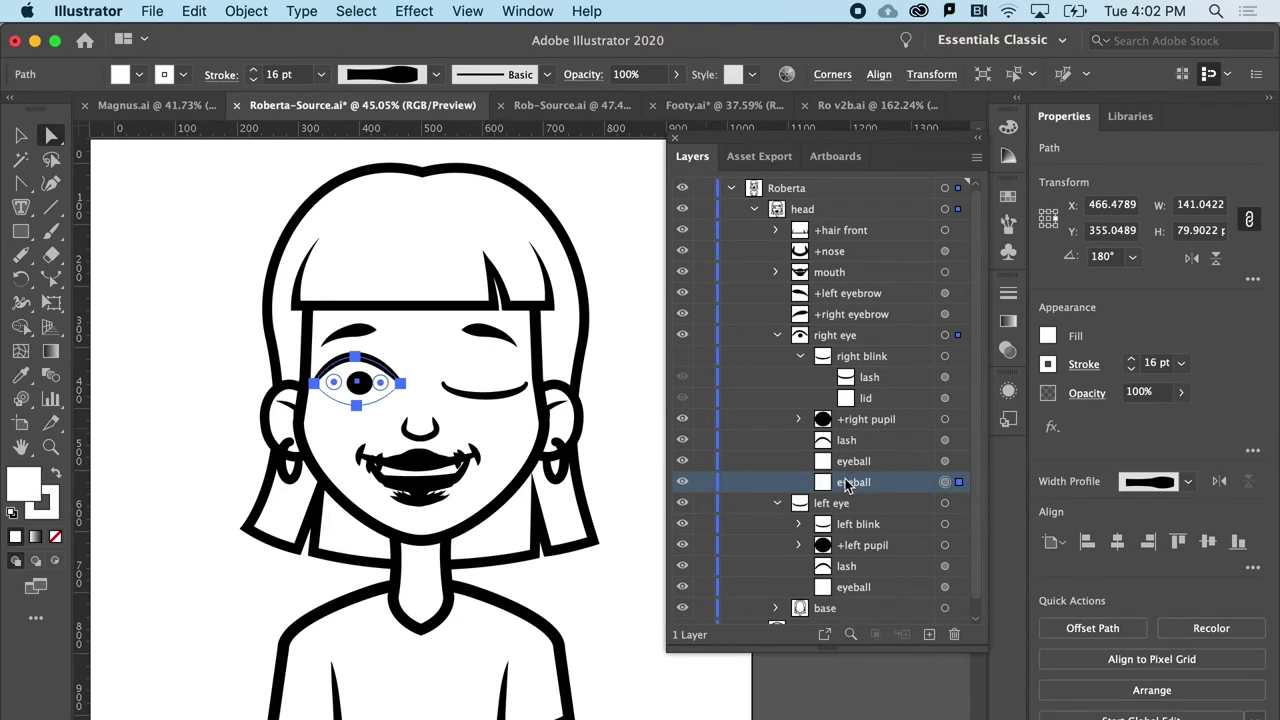
pyautogui.click(779, 336)
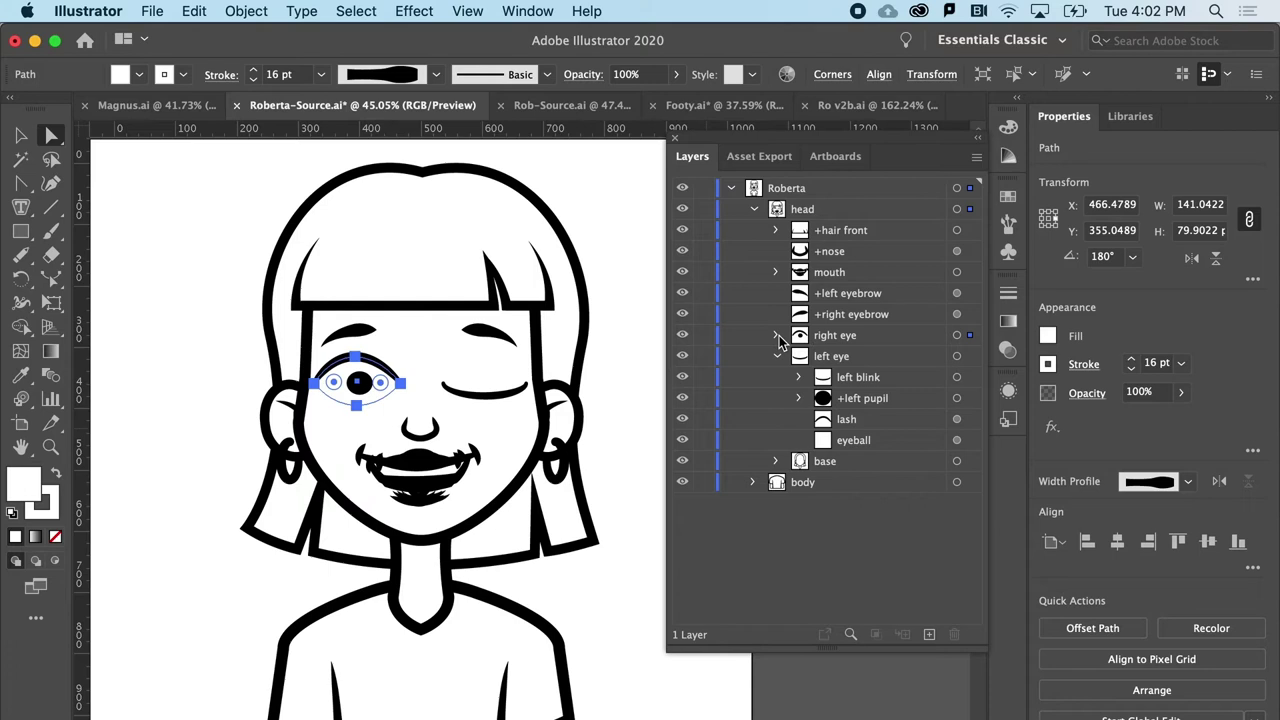
pyautogui.click(779, 336)
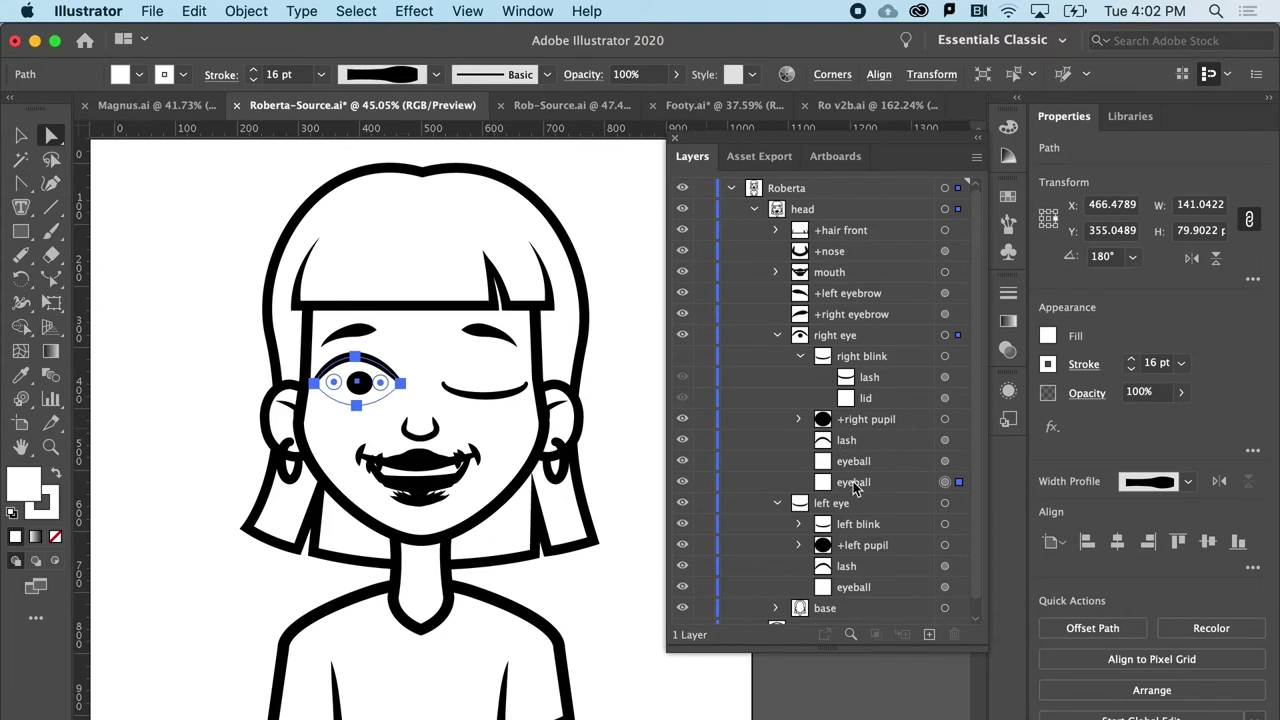
pyautogui.click(853, 484)
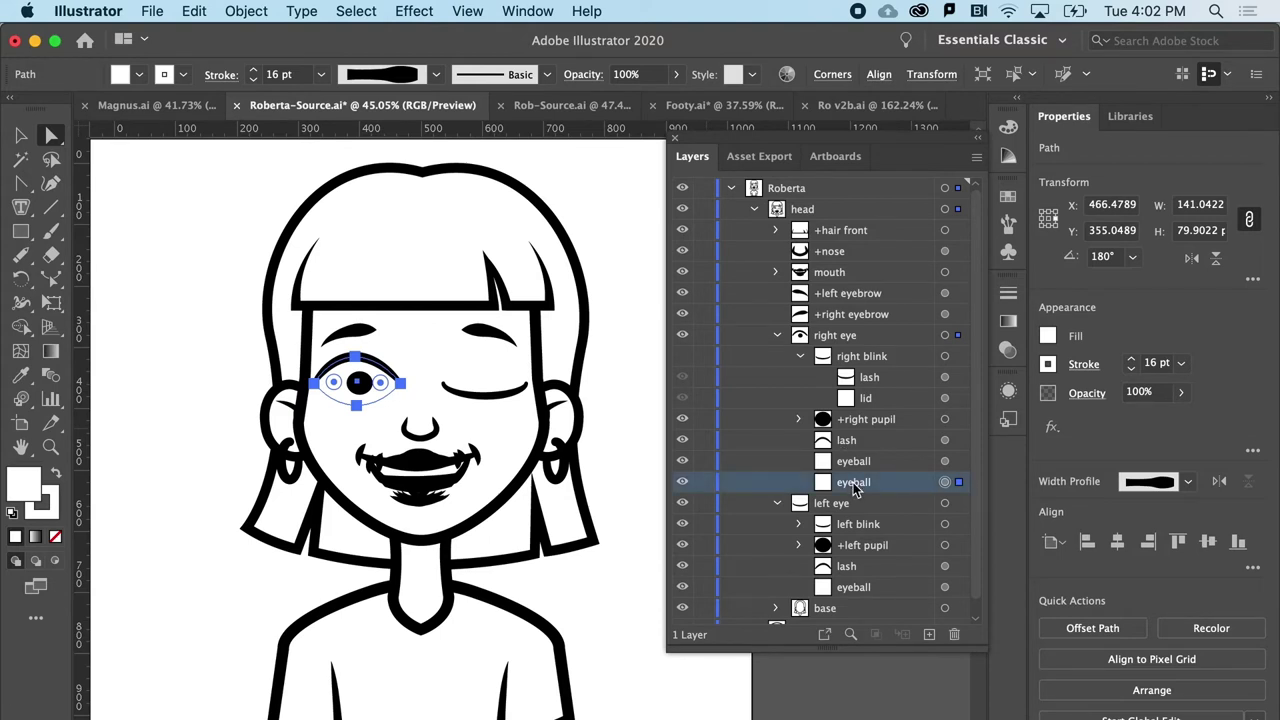
pyautogui.moveTo(855, 490); pyautogui.dragTo(835, 328)
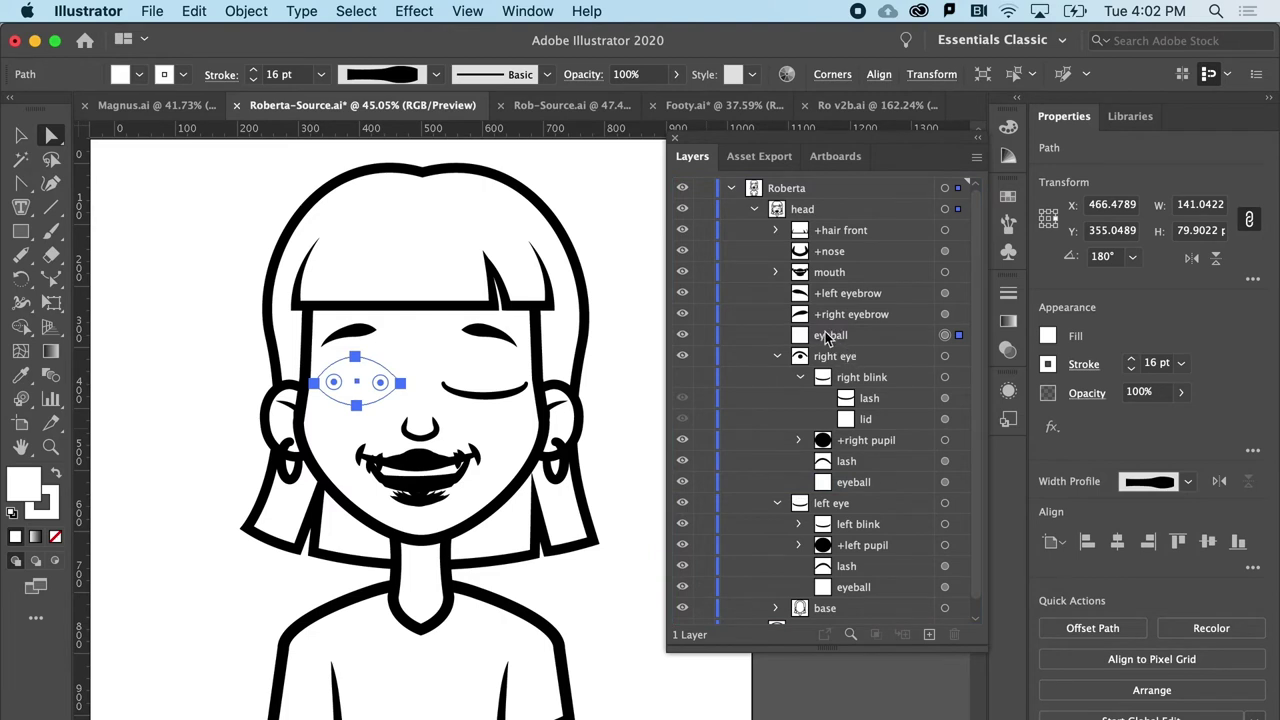
# Rename the eyeball copy to 'mask' and move it directly below the right eye group.
pyautogui.doubleClick(830, 335)
pyautogui.write('mask')
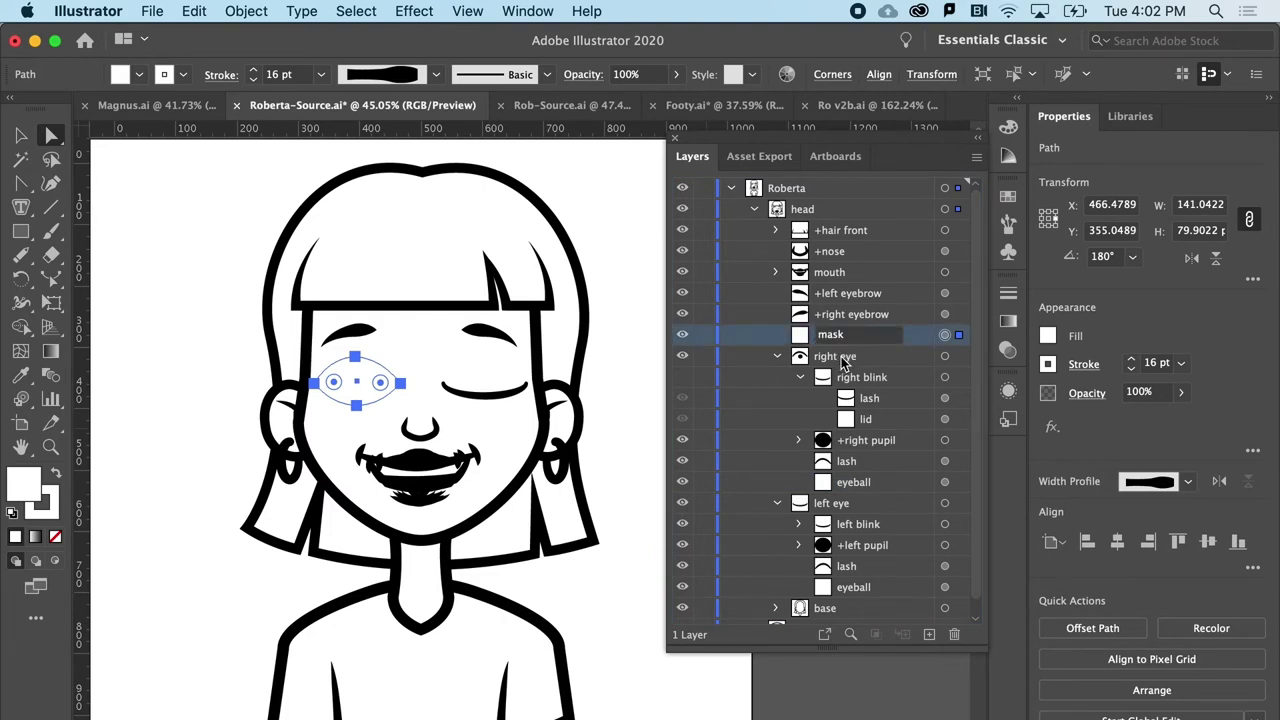
pyautogui.click(840, 358)
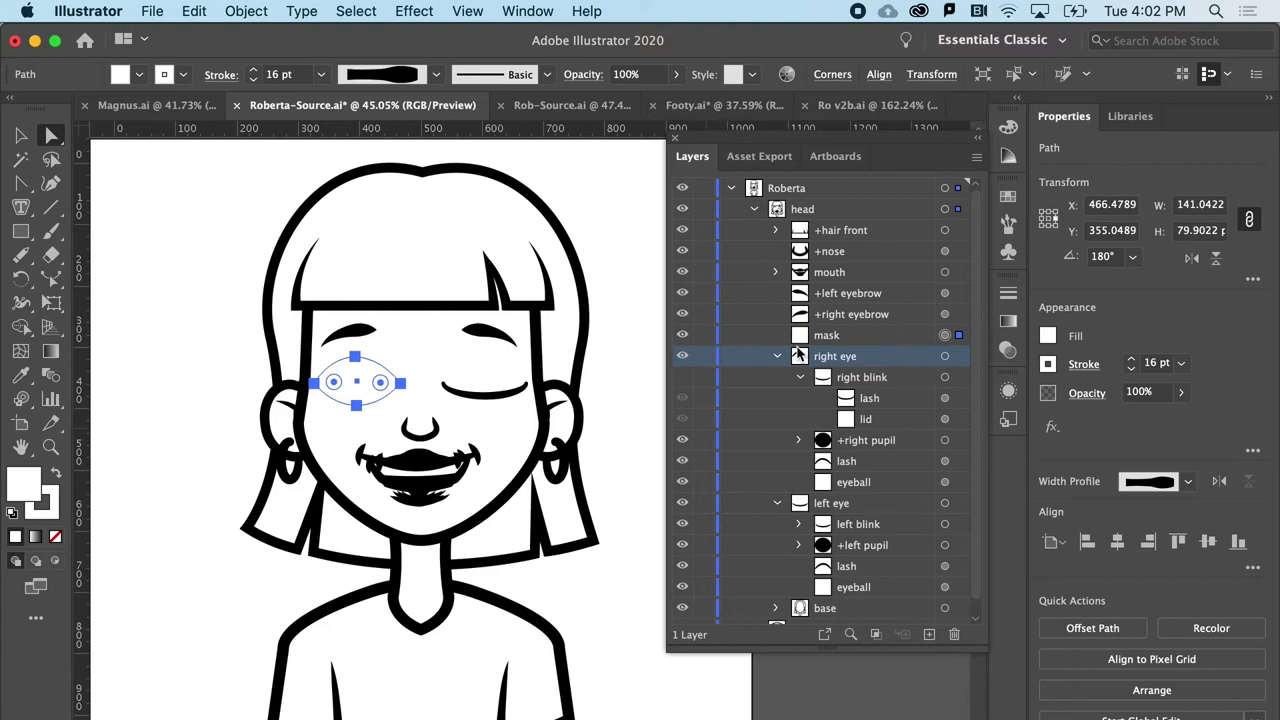
pyautogui.click(778, 356)
pyautogui.click(779, 356)
pyautogui.click(781, 357)
pyautogui.click(825, 337)
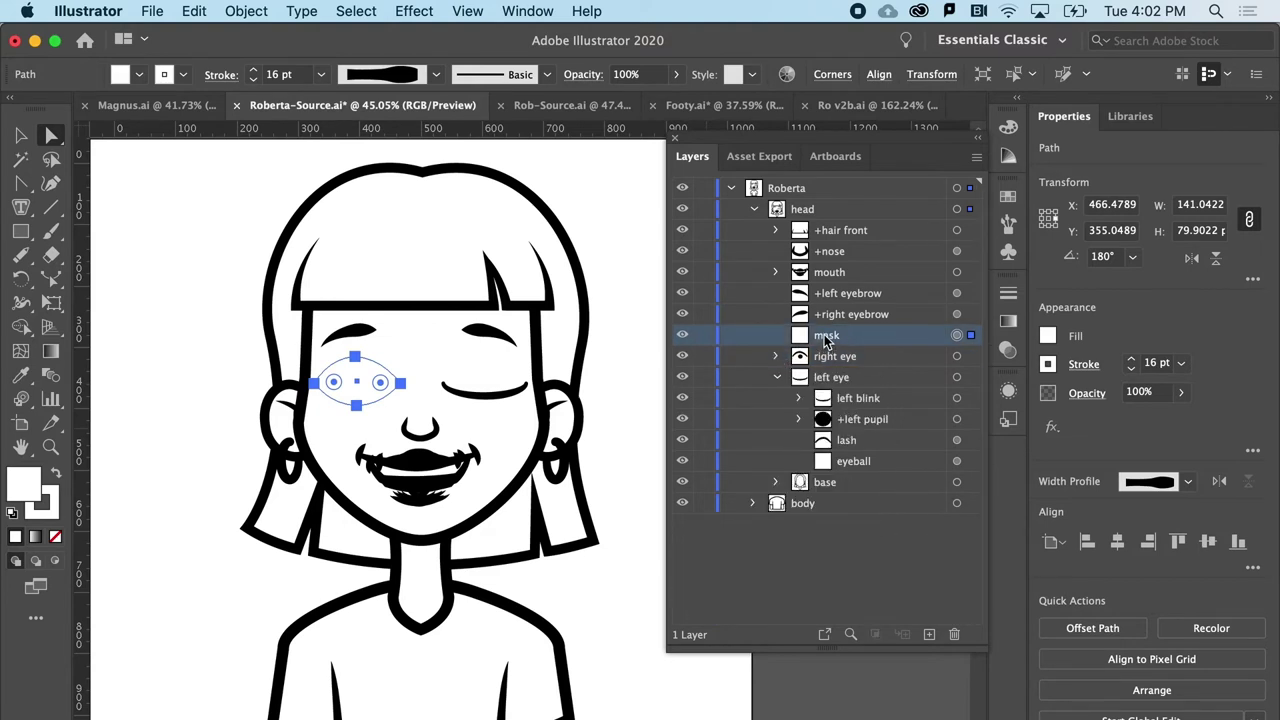
pyautogui.moveTo(825, 340)
pyautogui.mouseDown()
pyautogui.moveTo(822, 370)
pyautogui.moveTo(826, 356)
pyautogui.mouseUp()
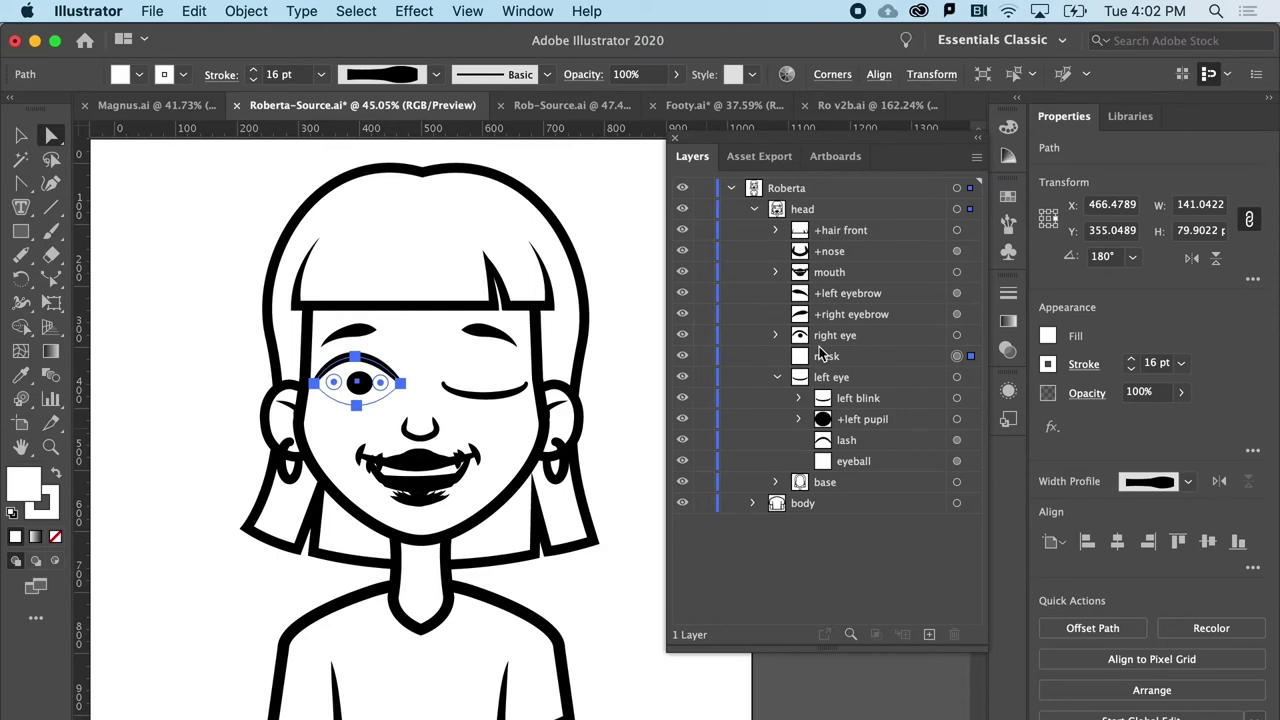
# Duplicate the left eyeball in place and drag the copy out of the left eye group.
pyautogui.click(870, 461)
pyautogui.click(956, 462)
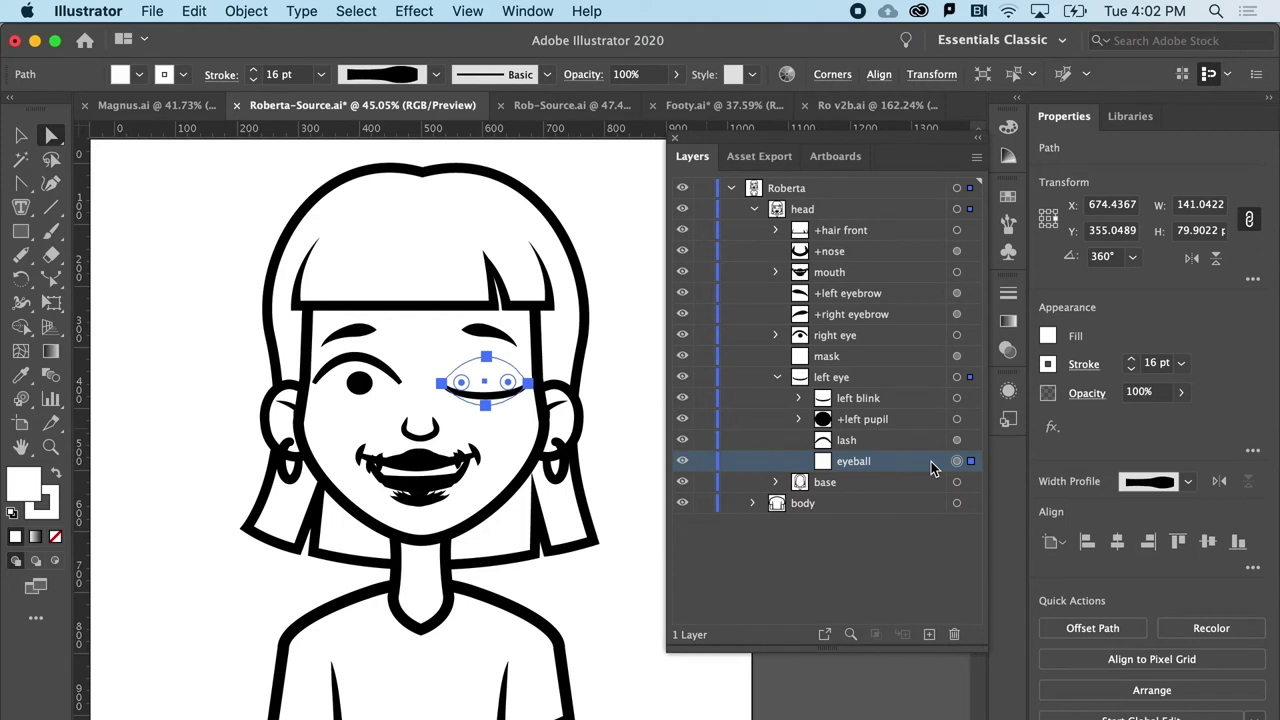
pyautogui.press('super+shift+b')
pyautogui.press('super+shift+b')
pyautogui.press('super+shift+b')
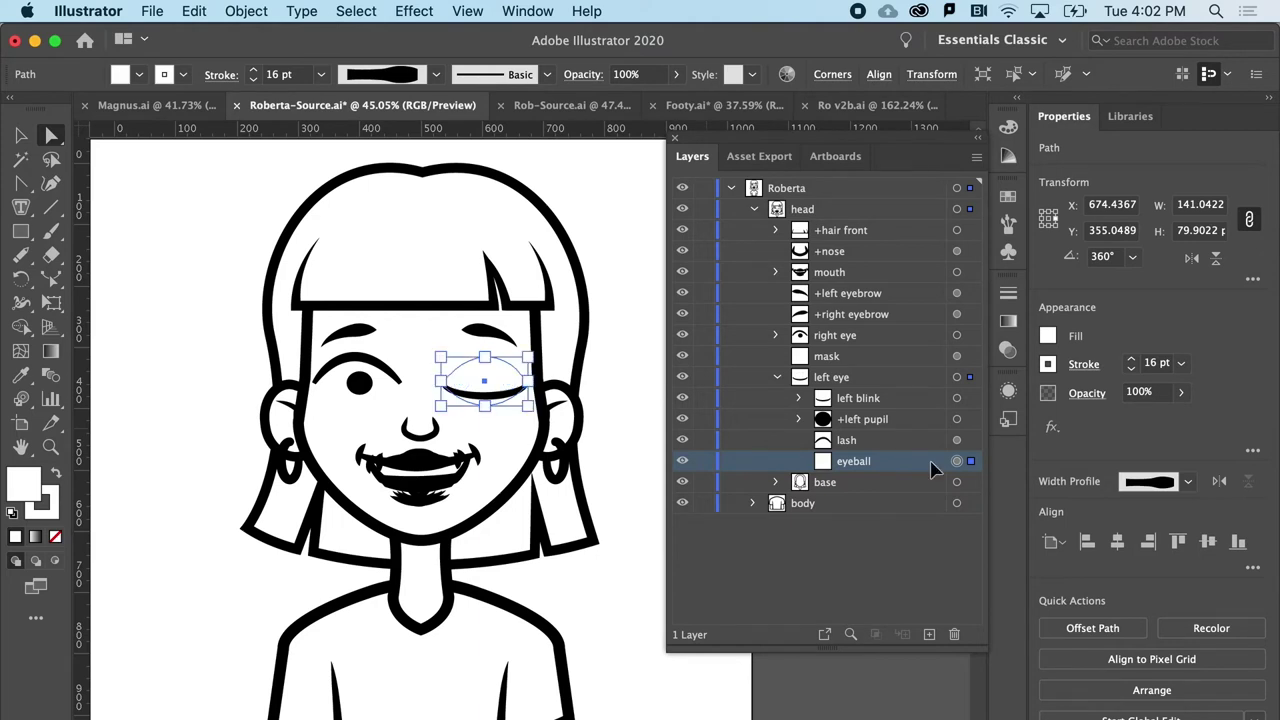
pyautogui.press('super+c')
pyautogui.press('super+b')
pyautogui.click(893, 485)
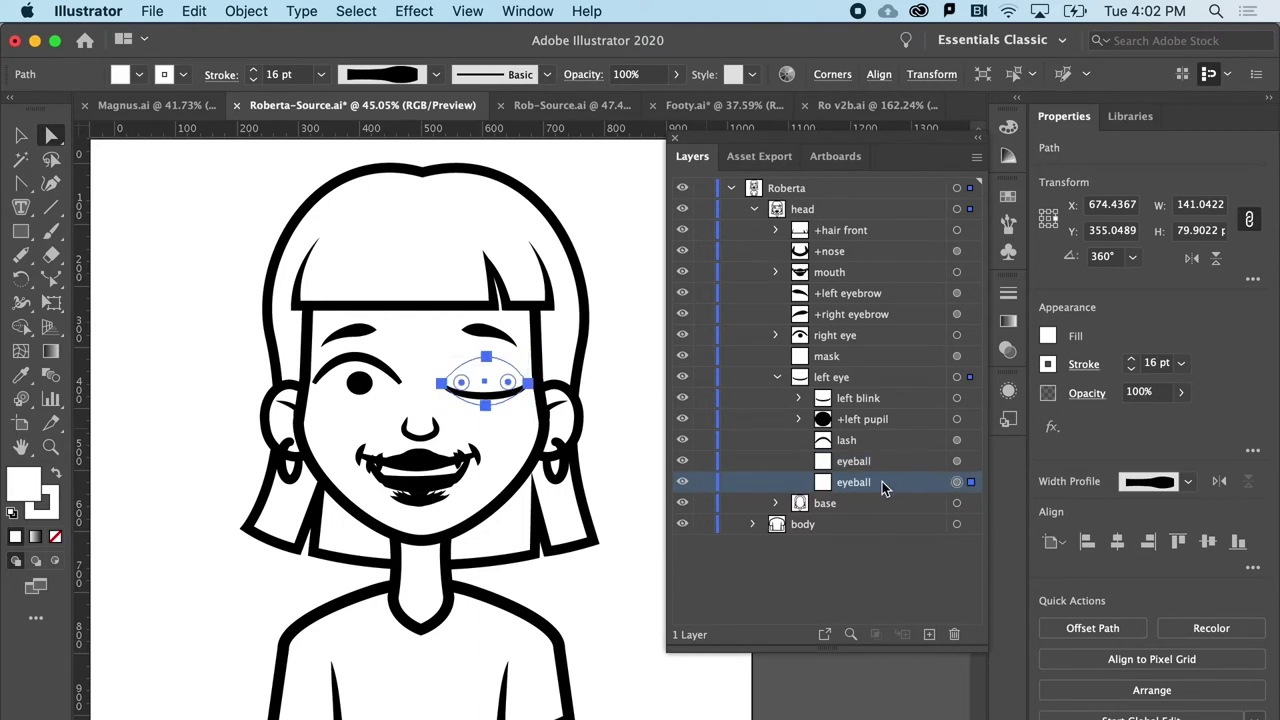
pyautogui.moveTo(883, 485); pyautogui.dragTo(850, 372)
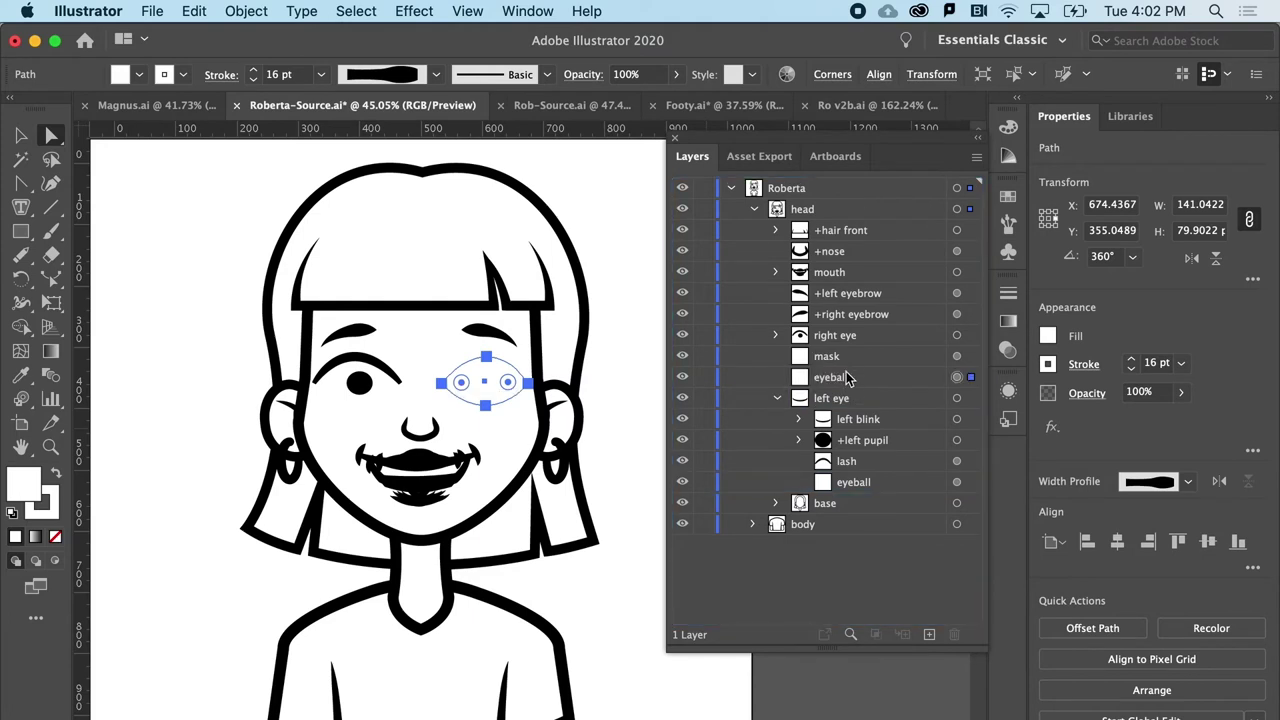
# Rename the copy to 'mask' and place it directly below the left eye group.
pyautogui.doubleClick(846, 377)
pyautogui.write('mas')
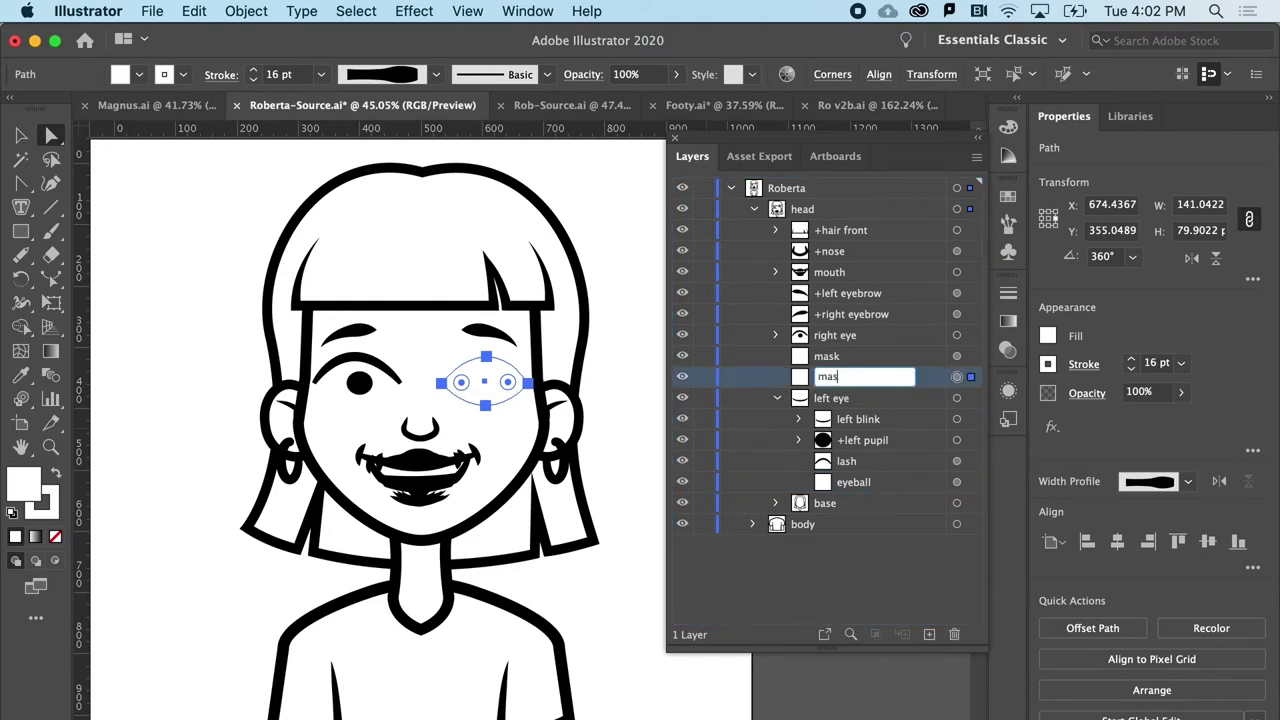
pyautogui.write('k')
pyautogui.press('Return')
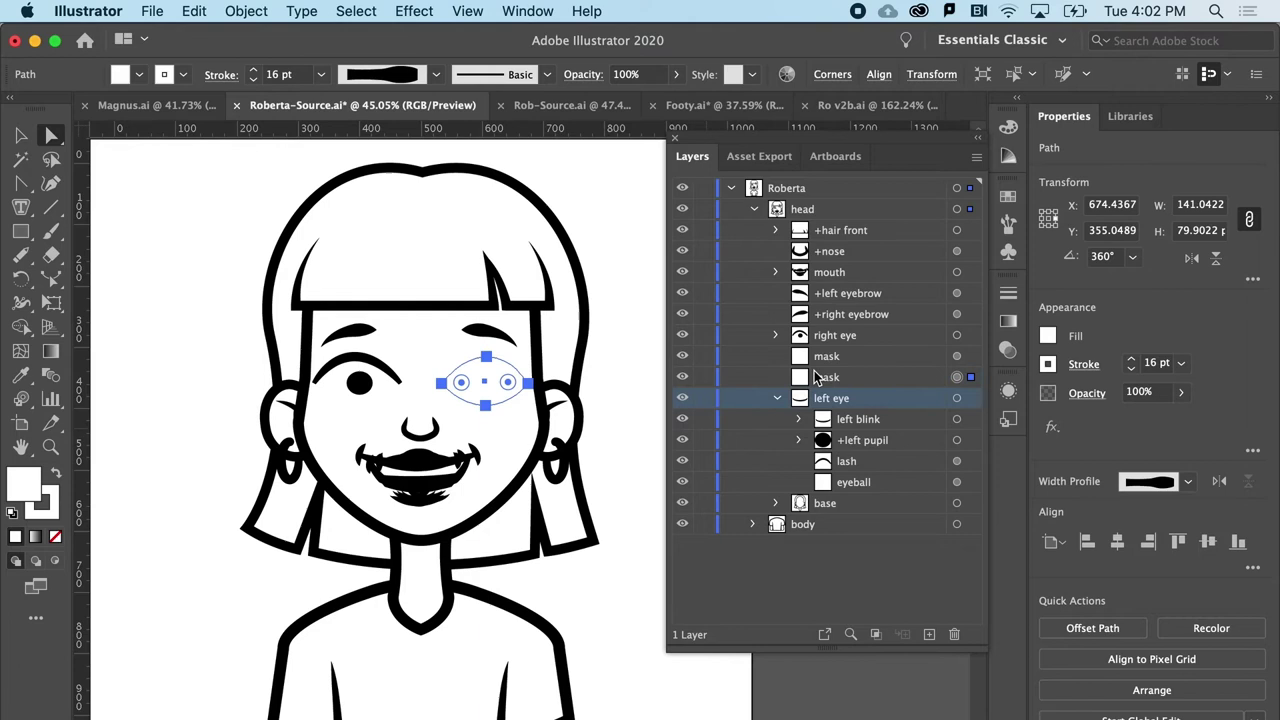
pyautogui.click(777, 398)
pyautogui.moveTo(817, 399); pyautogui.dragTo(822, 389)
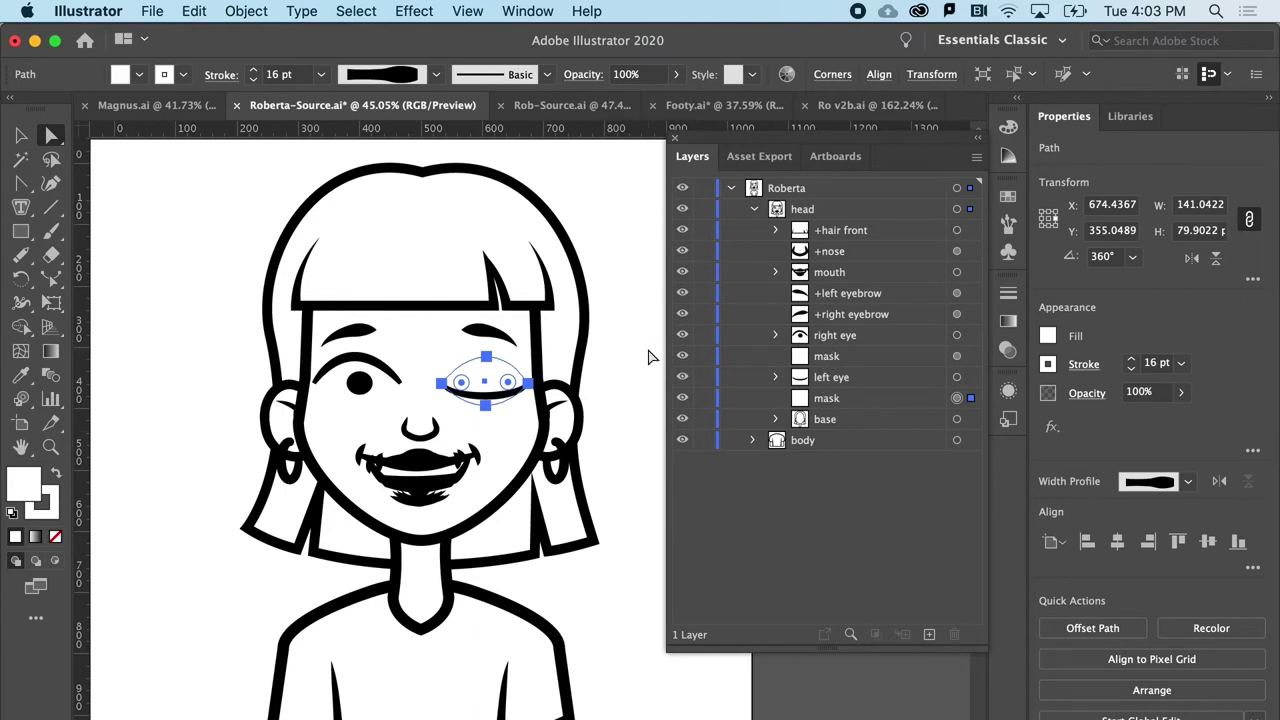
# Save Roberta-Source.ai and switch back to Character Animator.
pyautogui.click(153, 13)
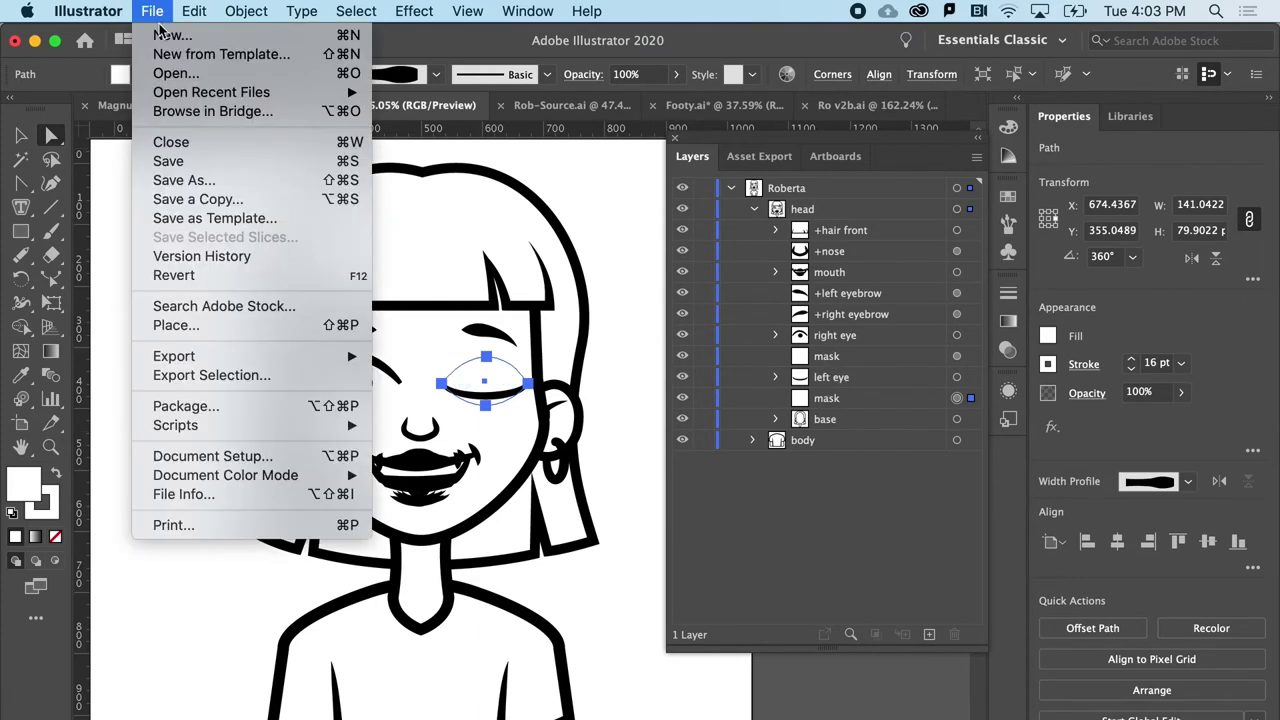
pyautogui.click(168, 161)
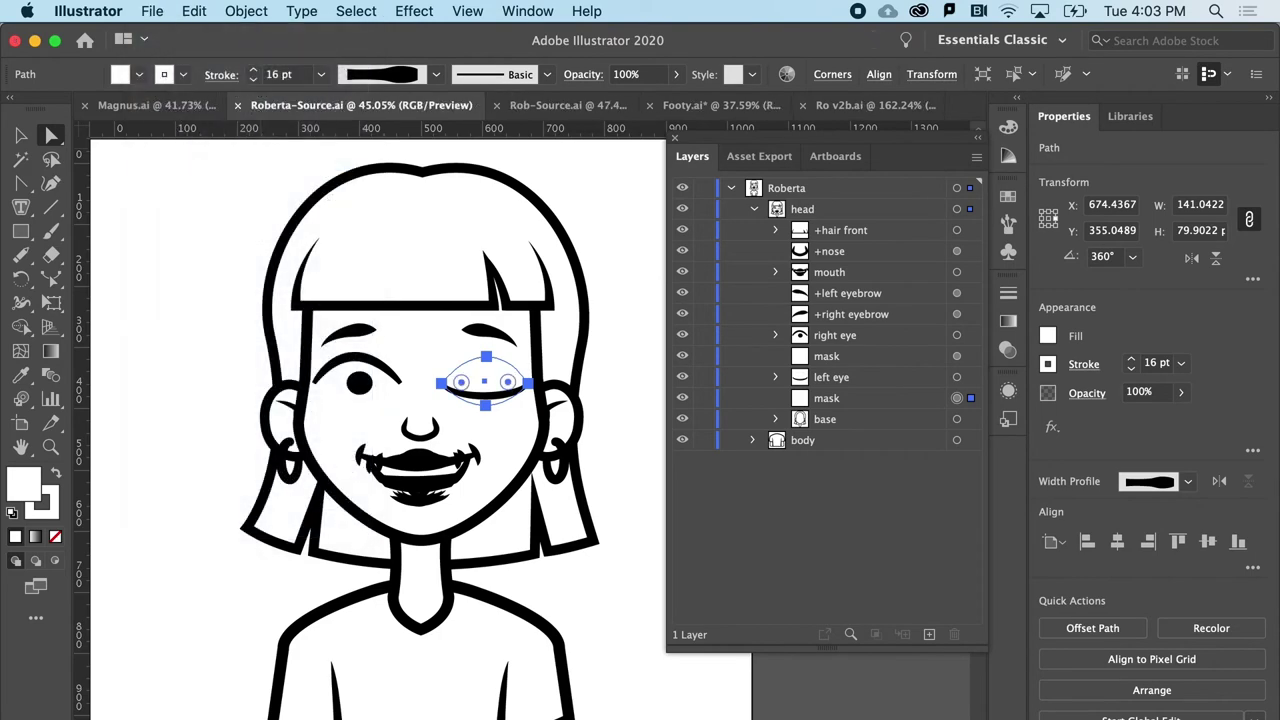
pyautogui.click(453, 714)
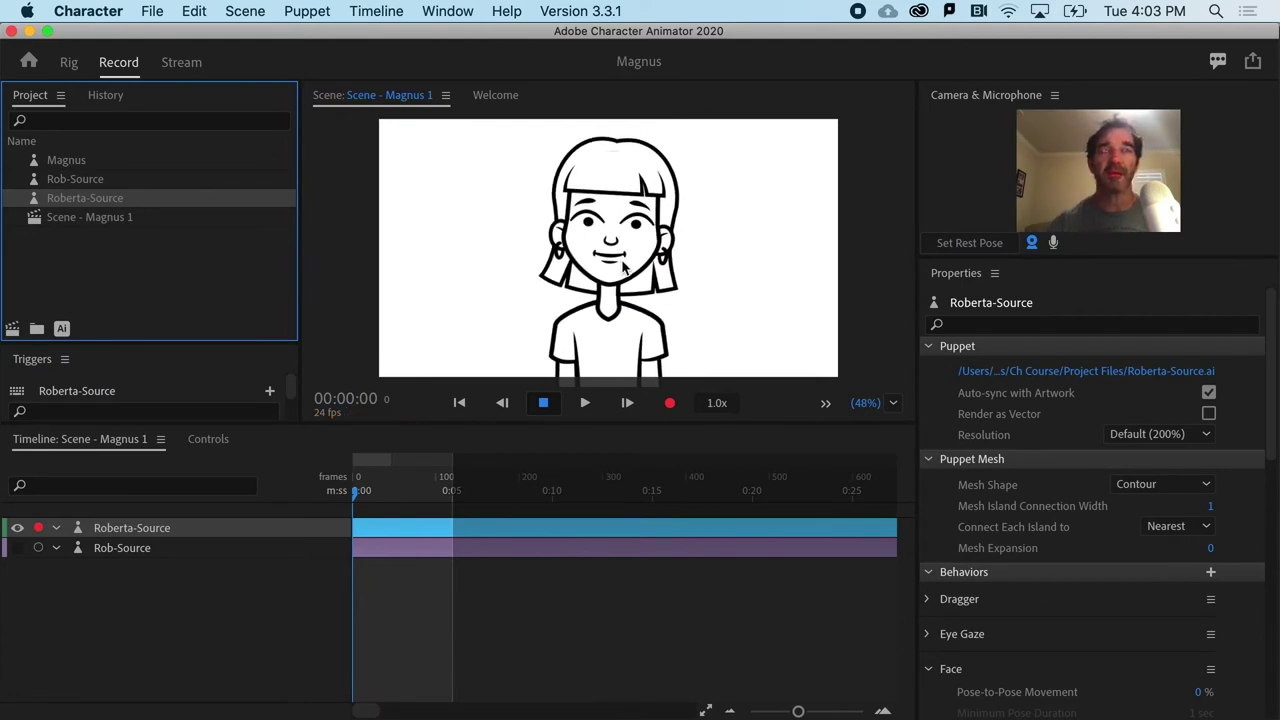
# In the Rig view, expand Roberta > head to reveal mask and mask 2, then select right eye.
pyautogui.click(70, 63)
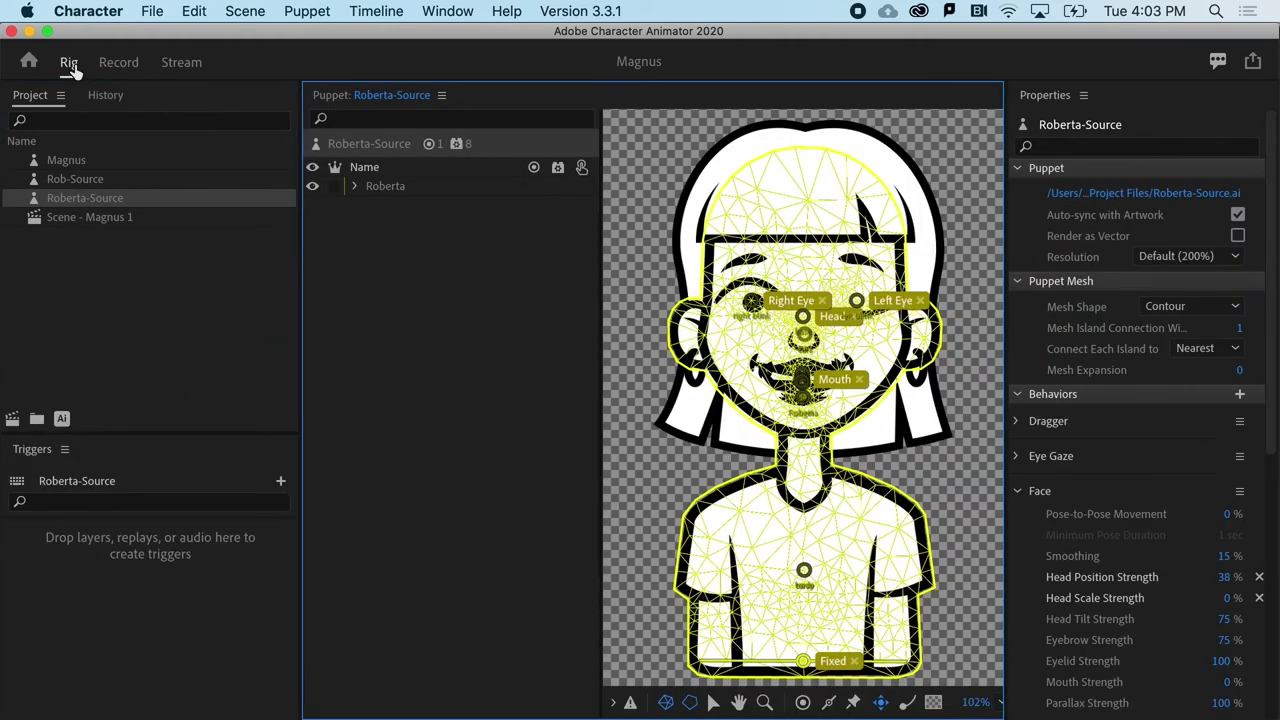
pyautogui.click(355, 188)
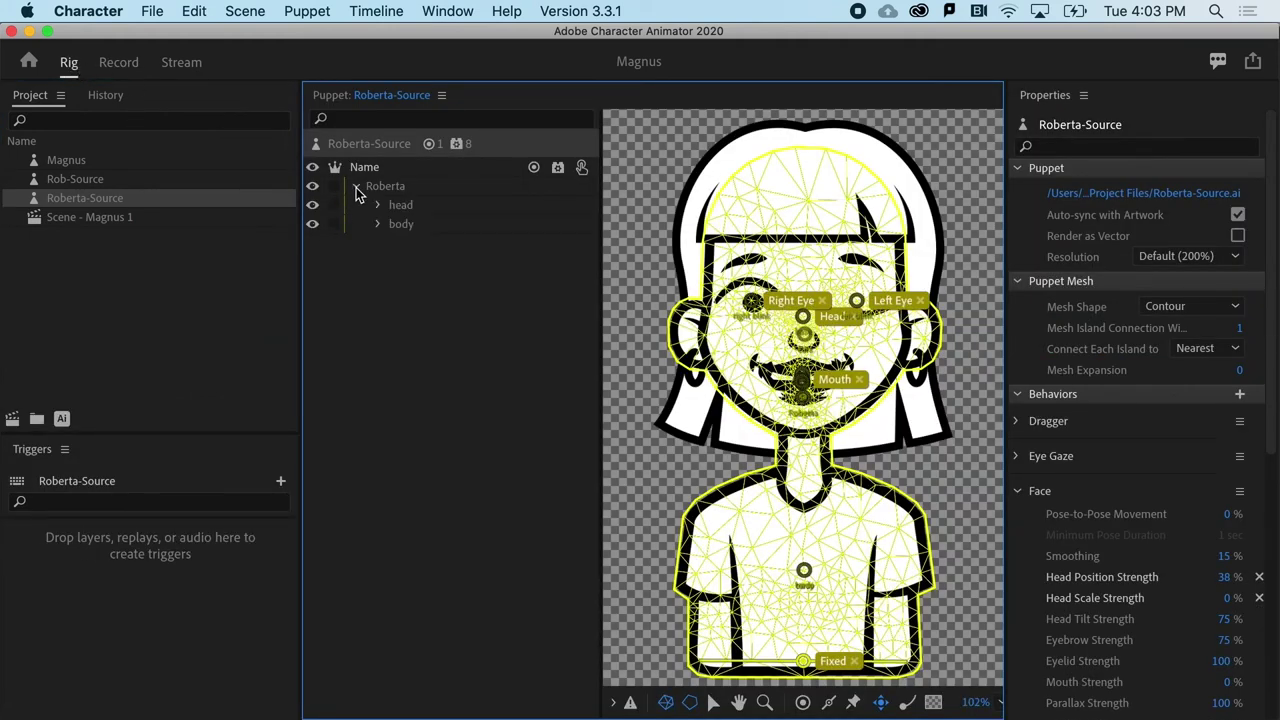
pyautogui.click(378, 206)
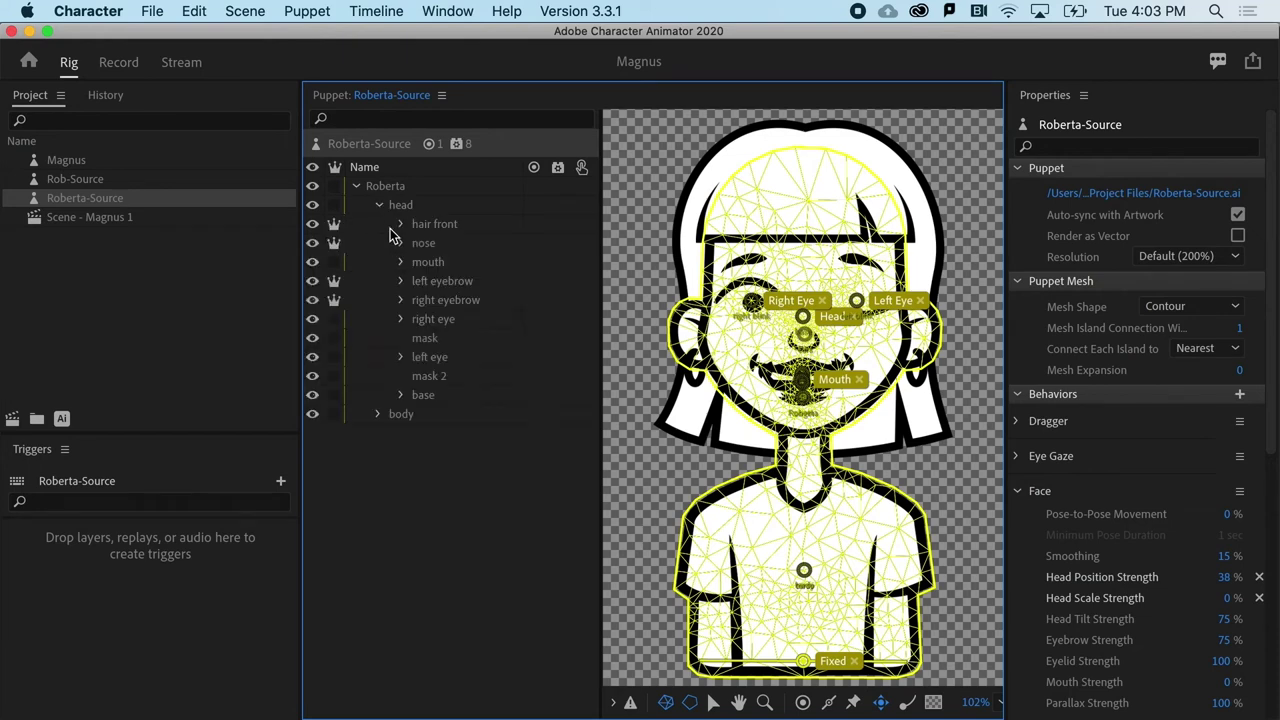
pyautogui.click(430, 340)
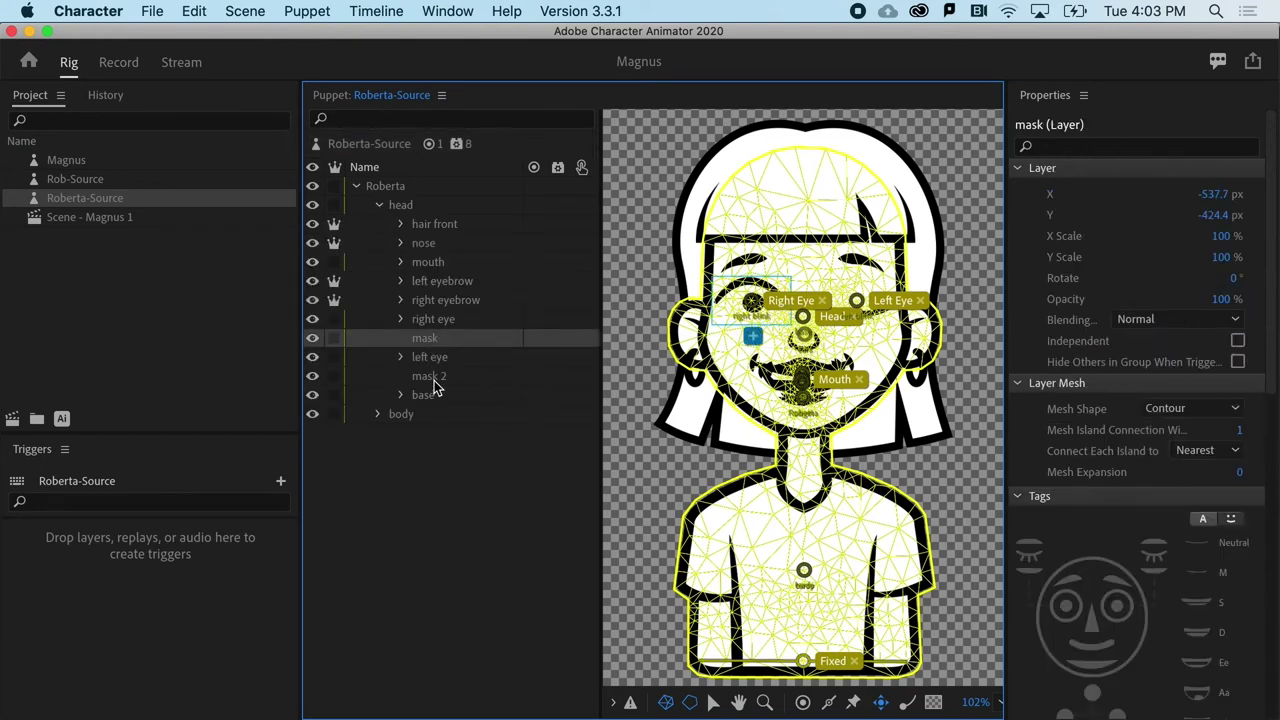
pyautogui.click(436, 381)
pyautogui.click(428, 338)
pyautogui.click(451, 321)
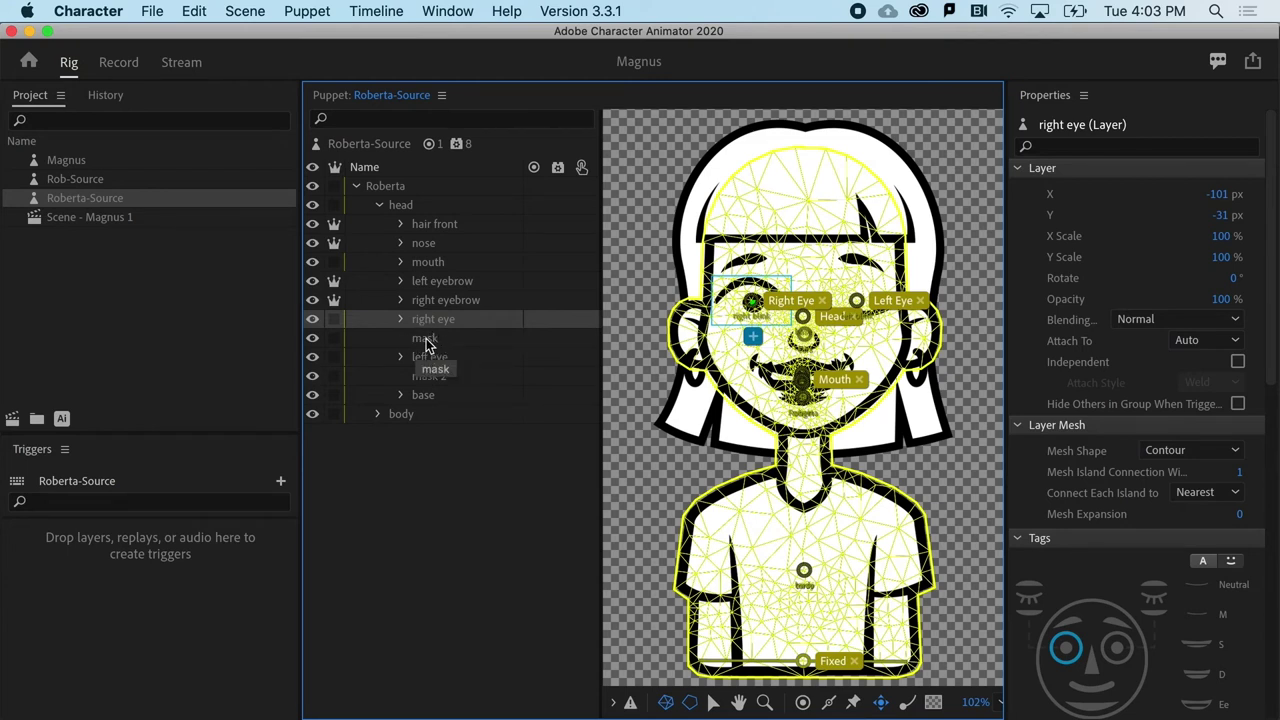
# Apply Create Clipping Mask to right eye (clipped by mask) and left eye (clipped by mask 2).
pyautogui.click(308, 12)
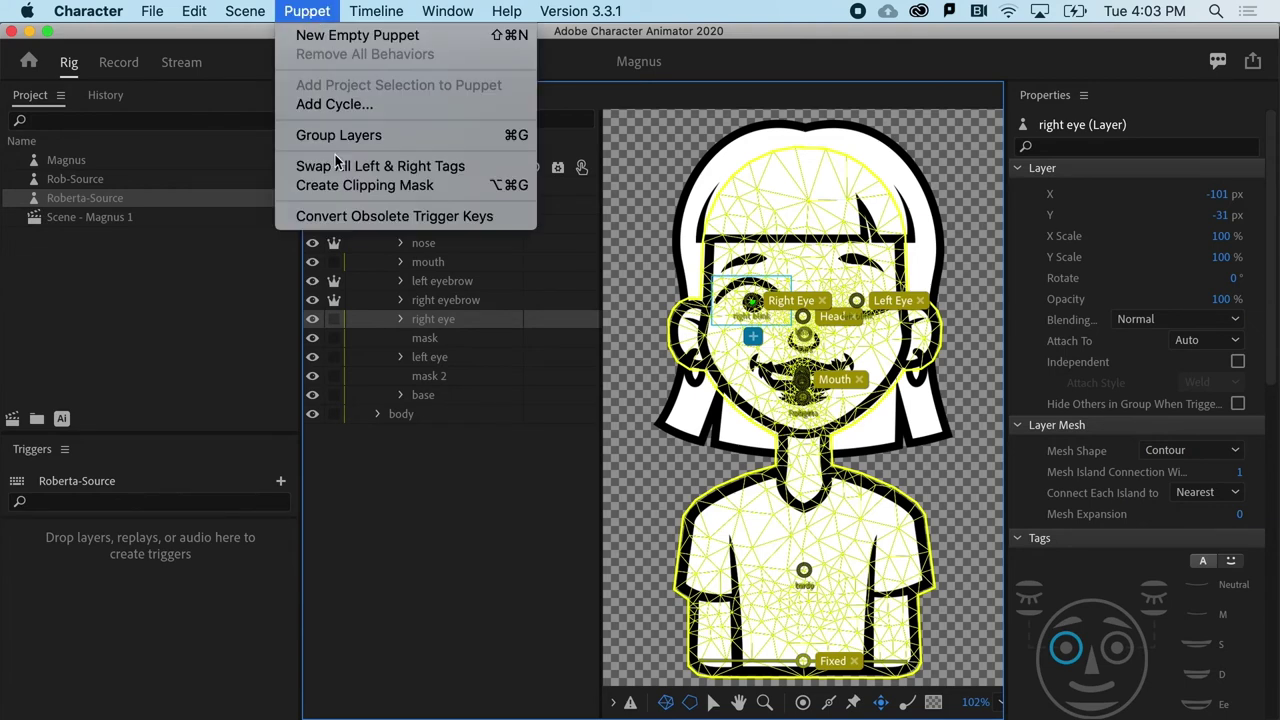
pyautogui.click(334, 186)
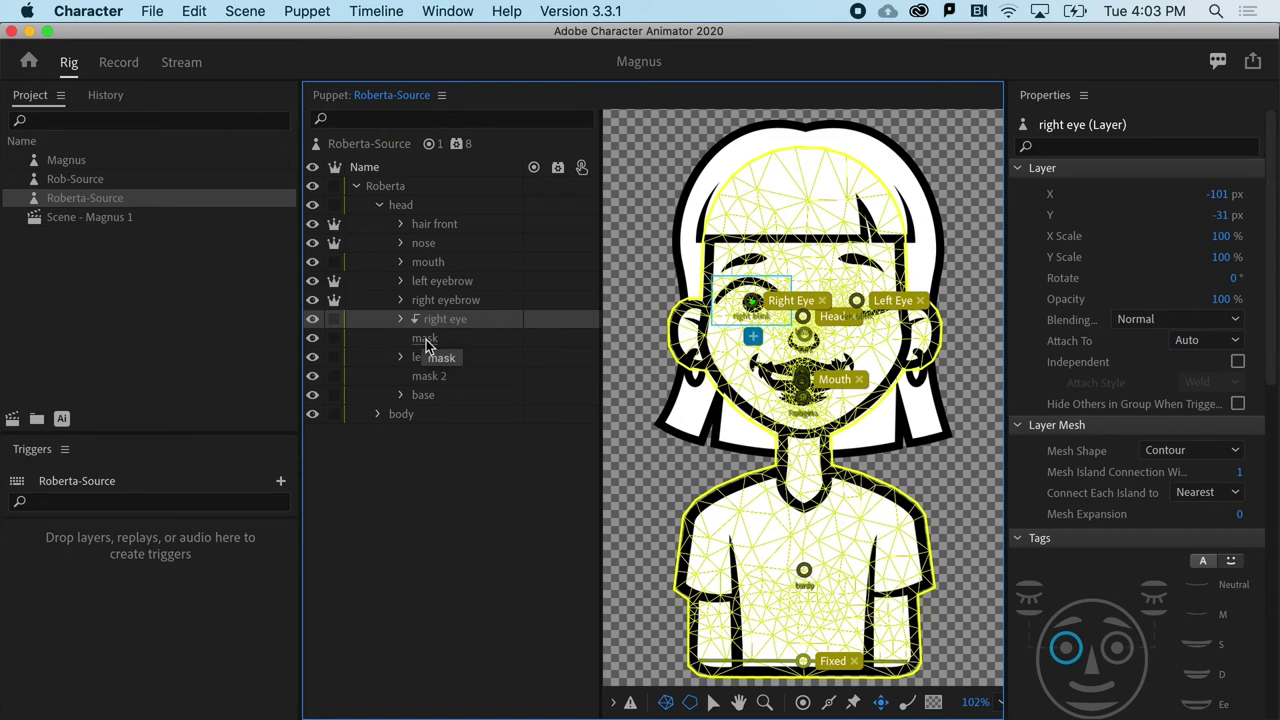
pyautogui.click(422, 358)
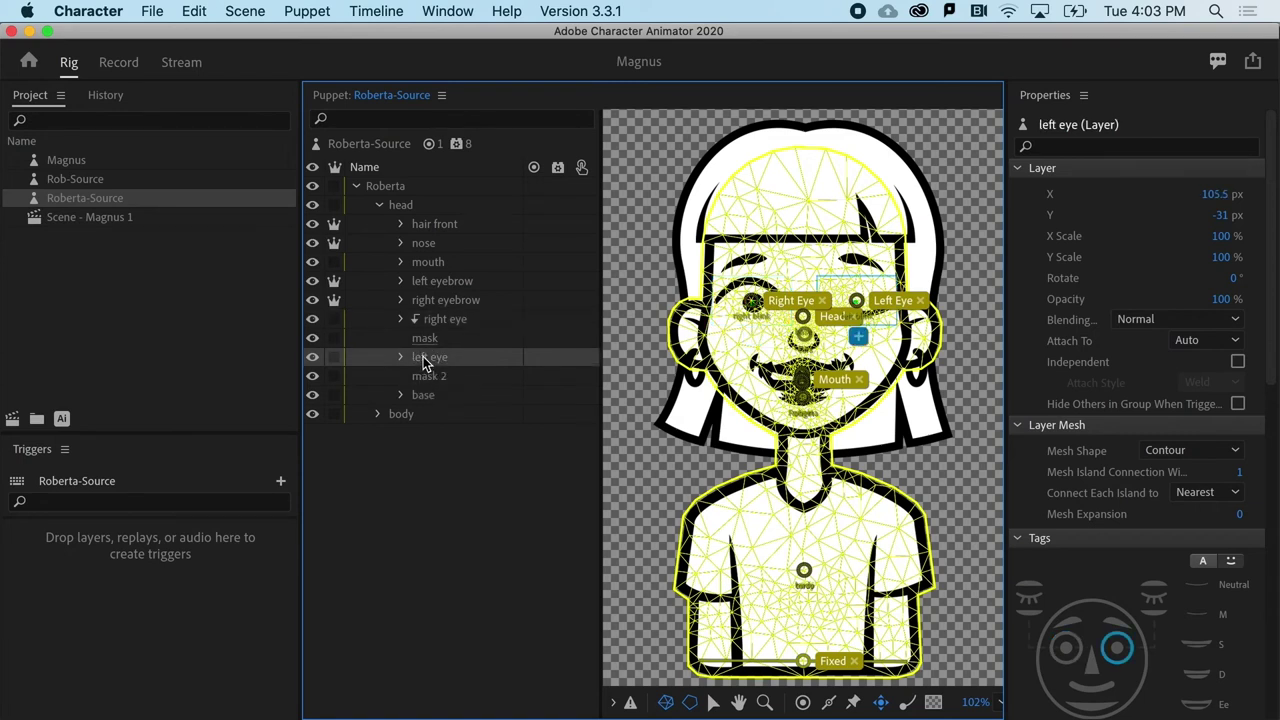
pyautogui.click(296, 12)
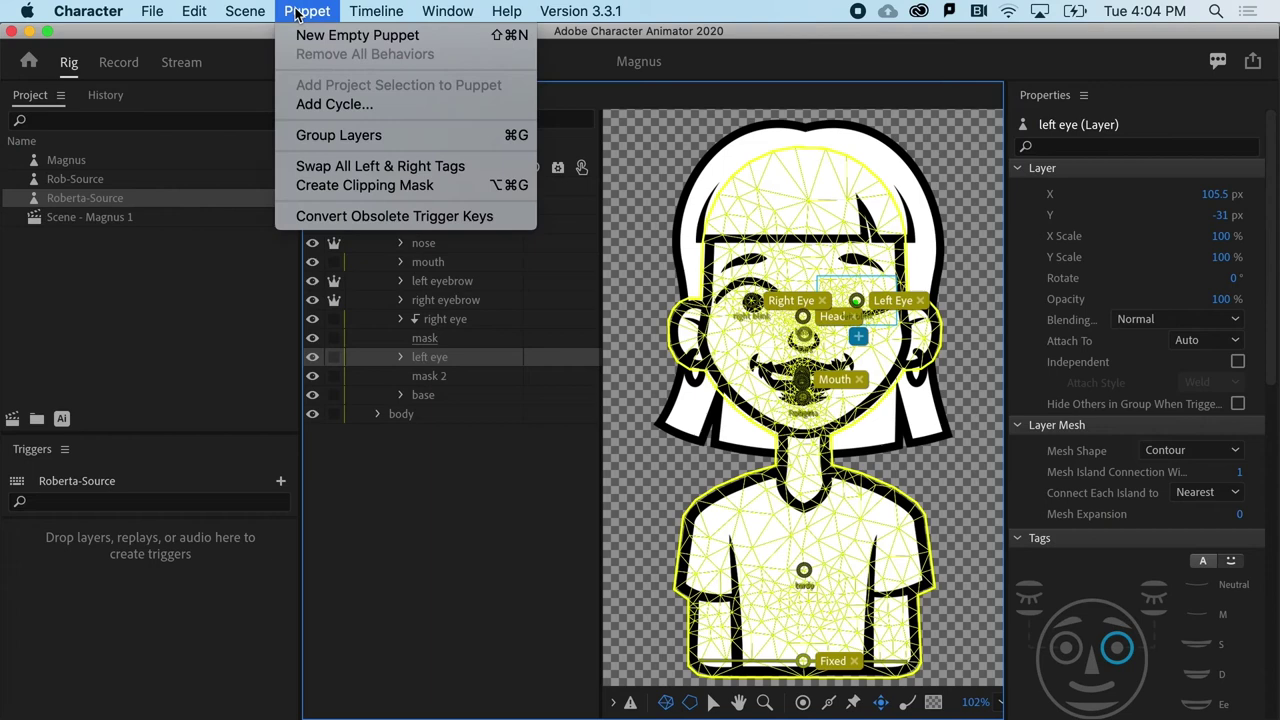
pyautogui.click(331, 188)
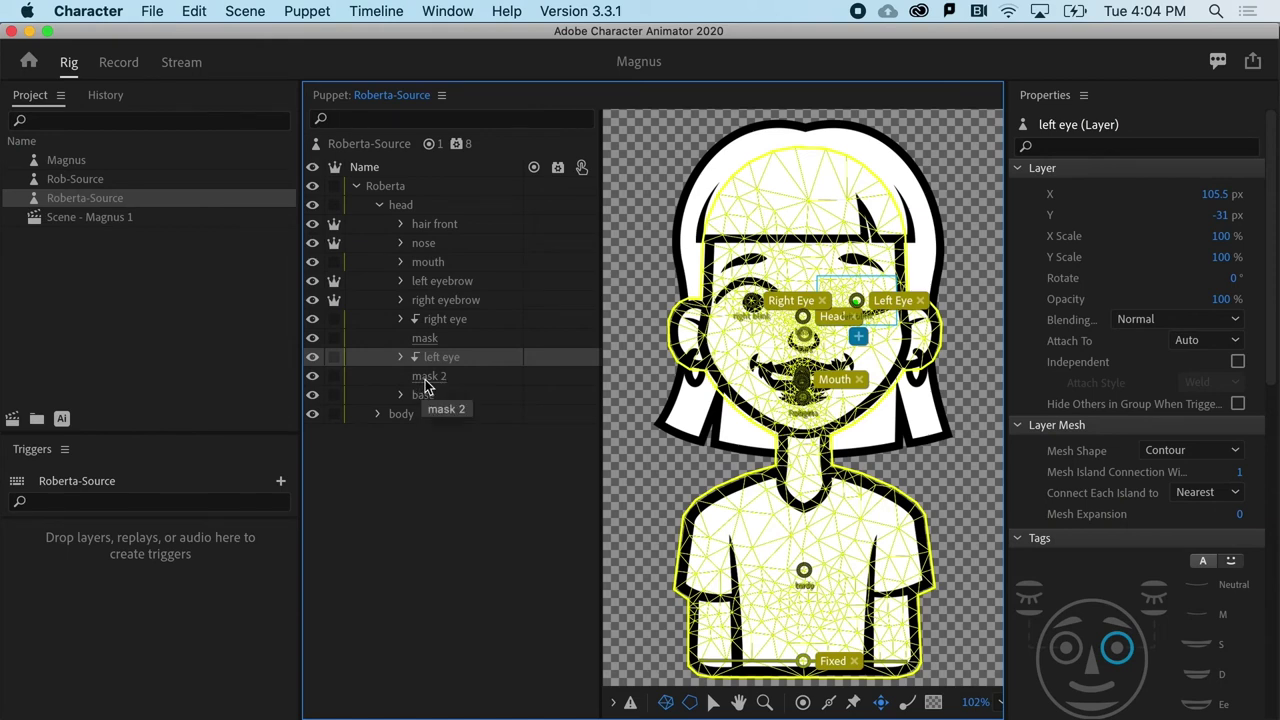
pyautogui.click(117, 61)
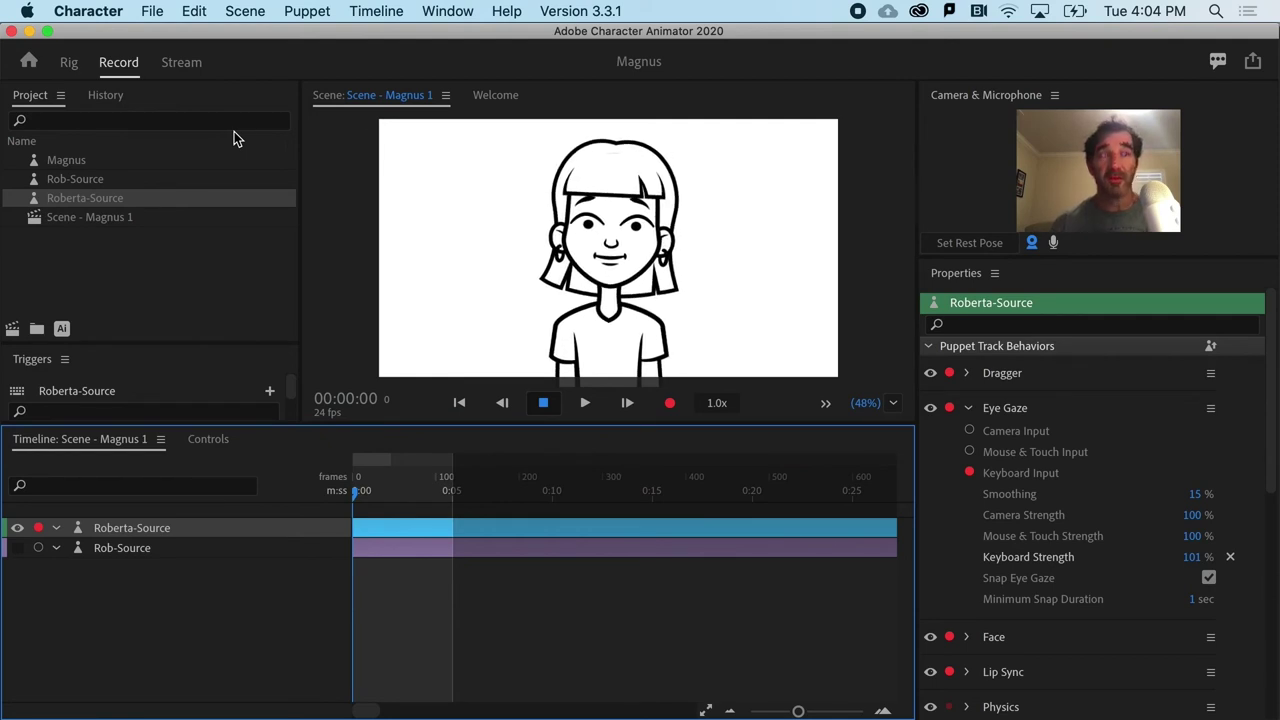
# Add the Footy example puppet from the Welcome page in a new scene and select it in the Project panel.
pyautogui.click(502, 93)
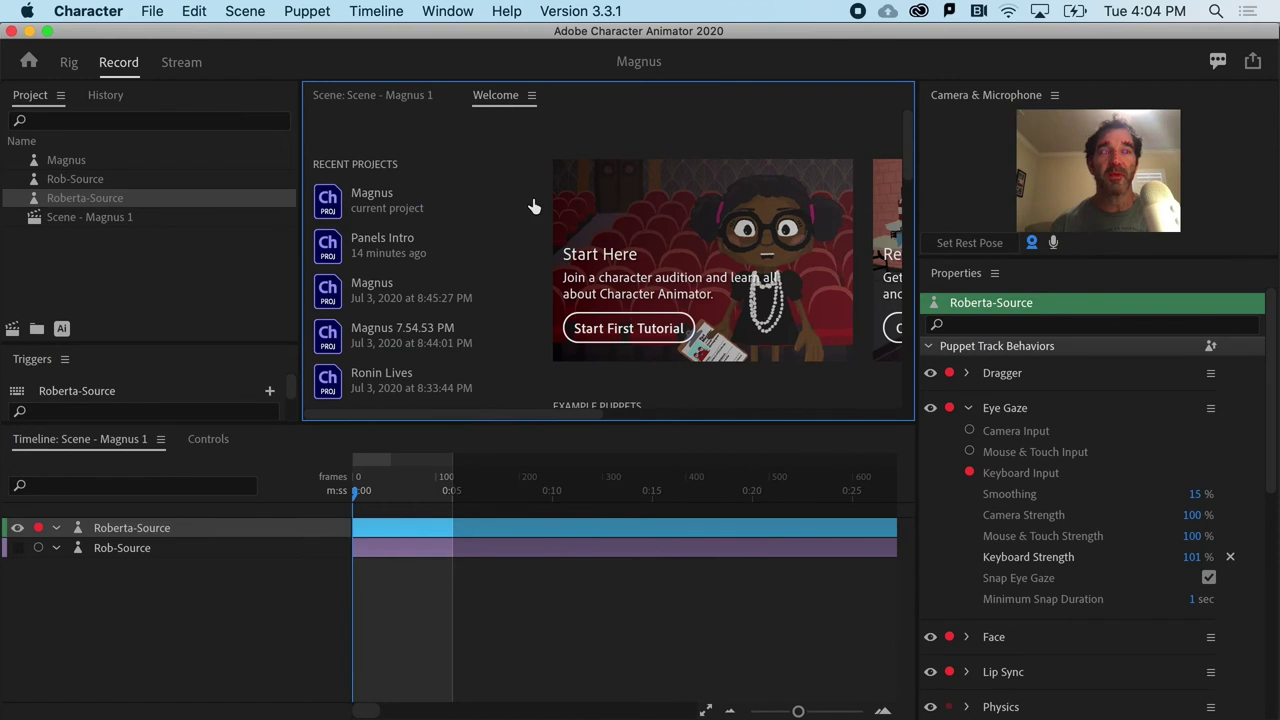
pyautogui.scroll(-10, 531, 206)
pyautogui.hscroll(5, 531, 206)
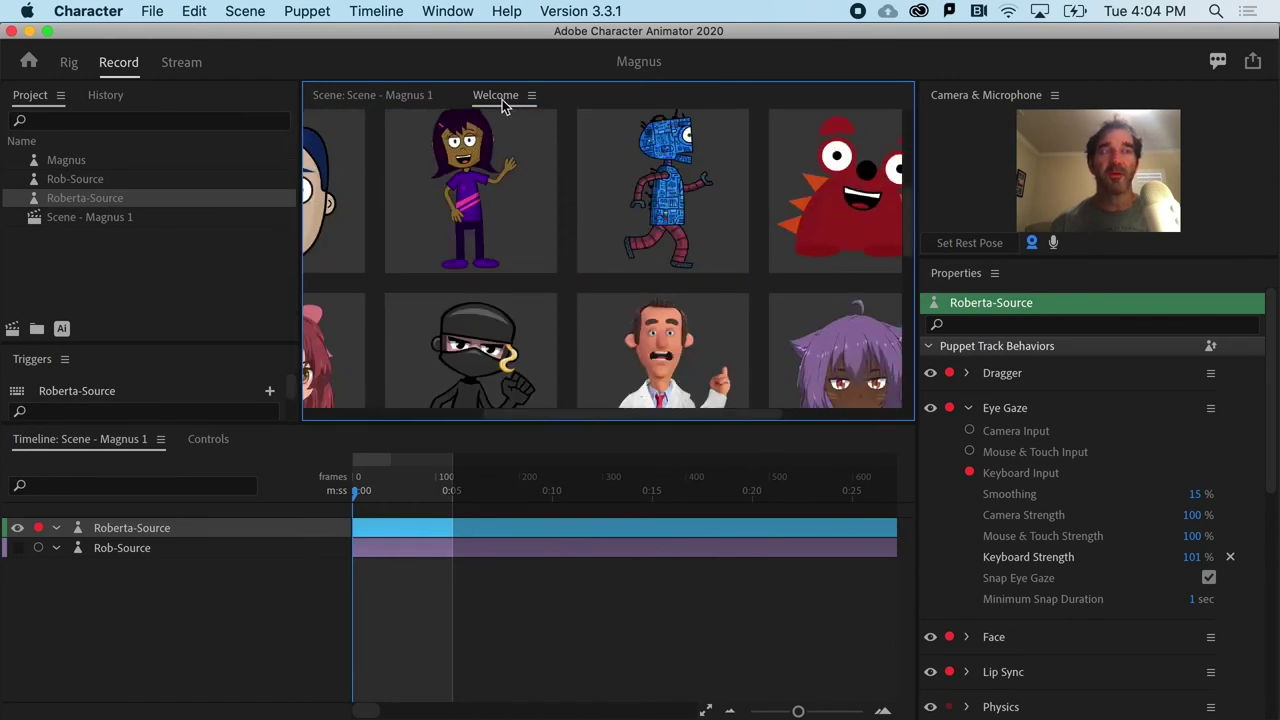
pyautogui.click(444, 12)
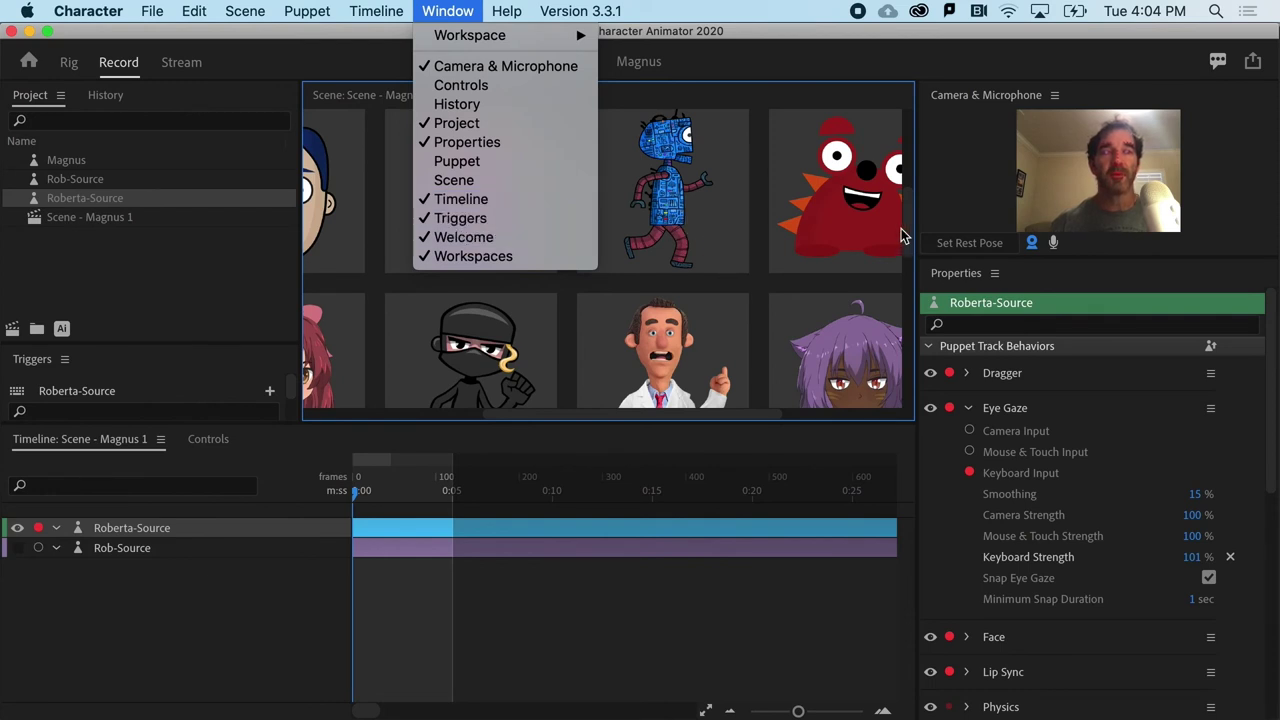
pyautogui.click(909, 236)
pyautogui.moveTo(911, 220); pyautogui.dragTo(908, 285)
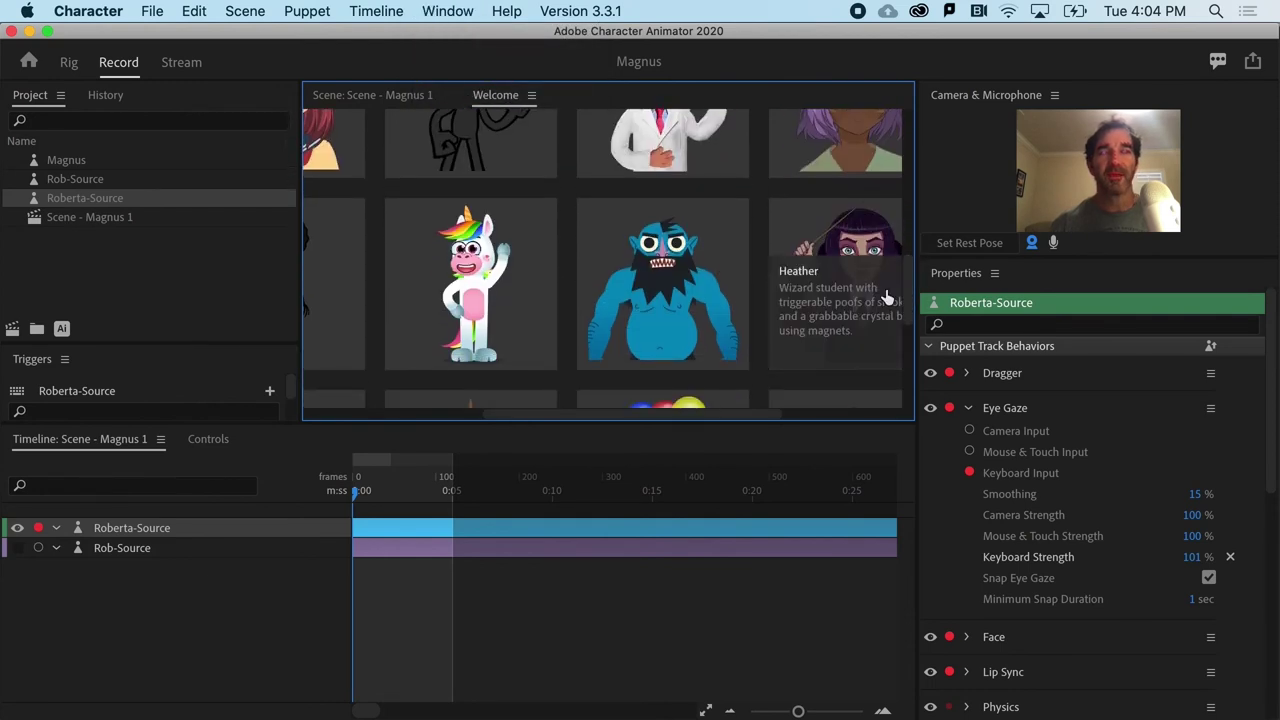
pyautogui.moveTo(686, 413); pyautogui.dragTo(811, 413)
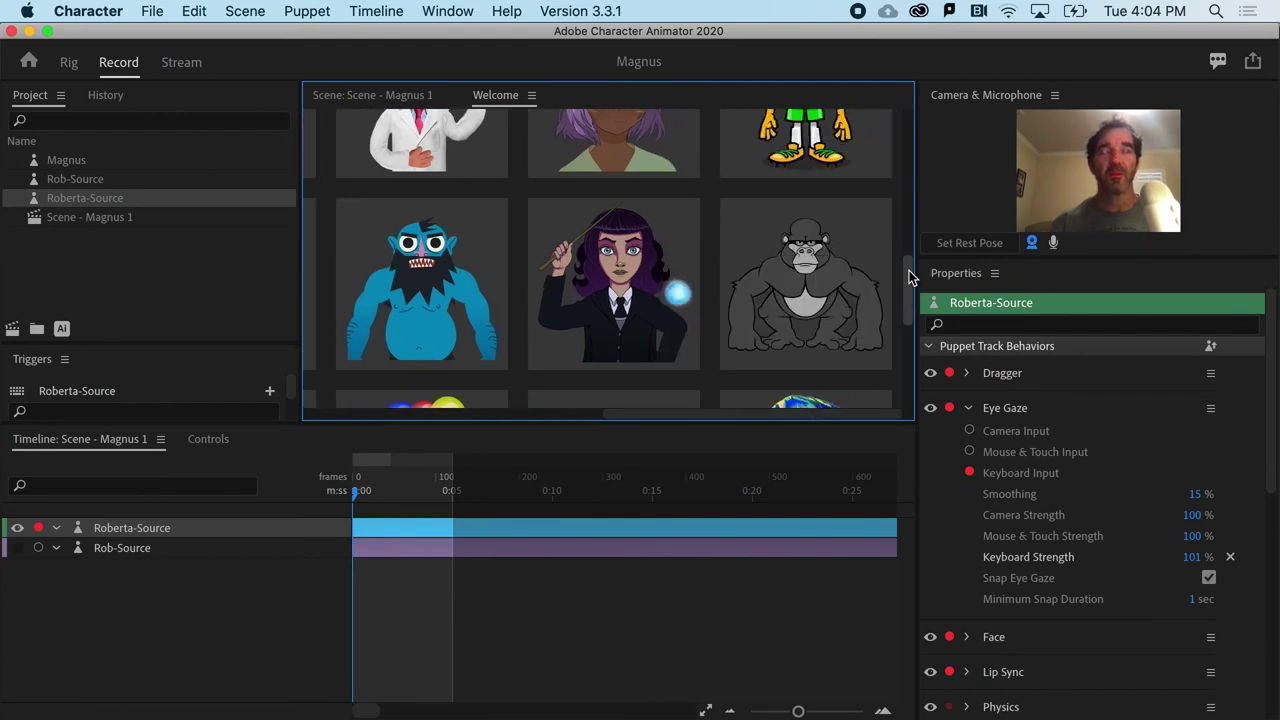
pyautogui.moveTo(910, 277); pyautogui.dragTo(911, 237)
pyautogui.click(813, 242)
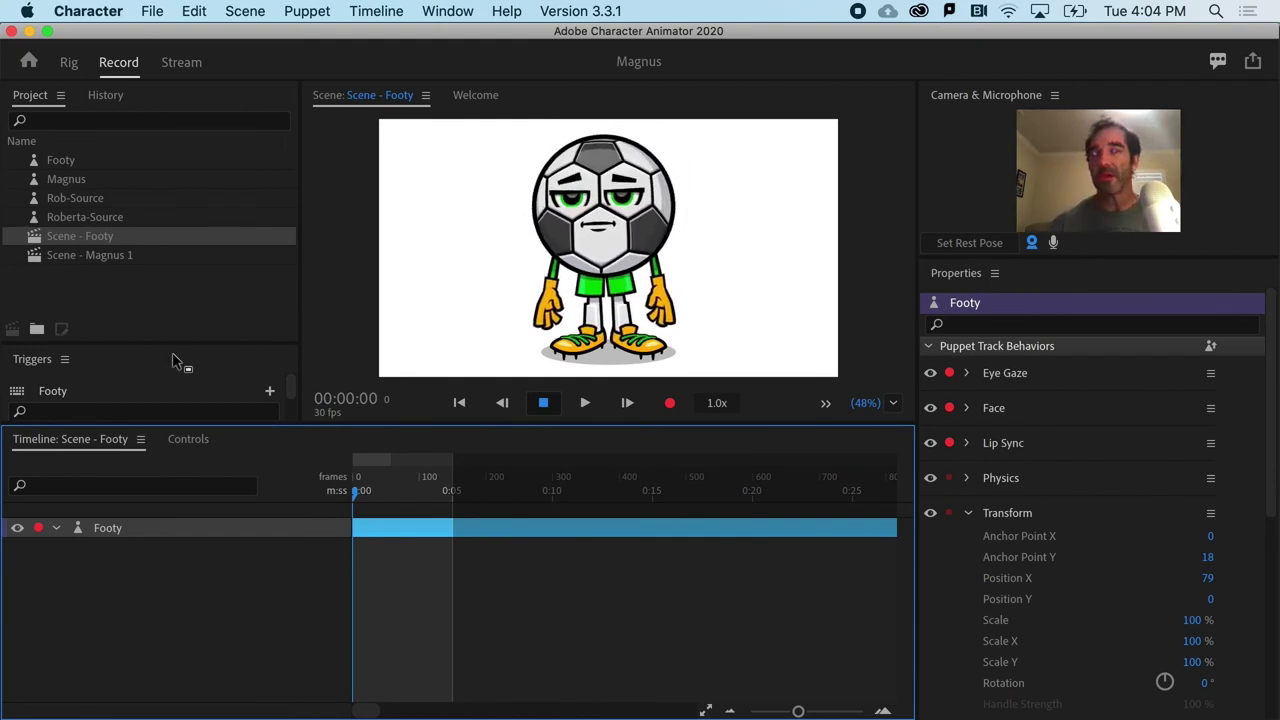
pyautogui.click(60, 162)
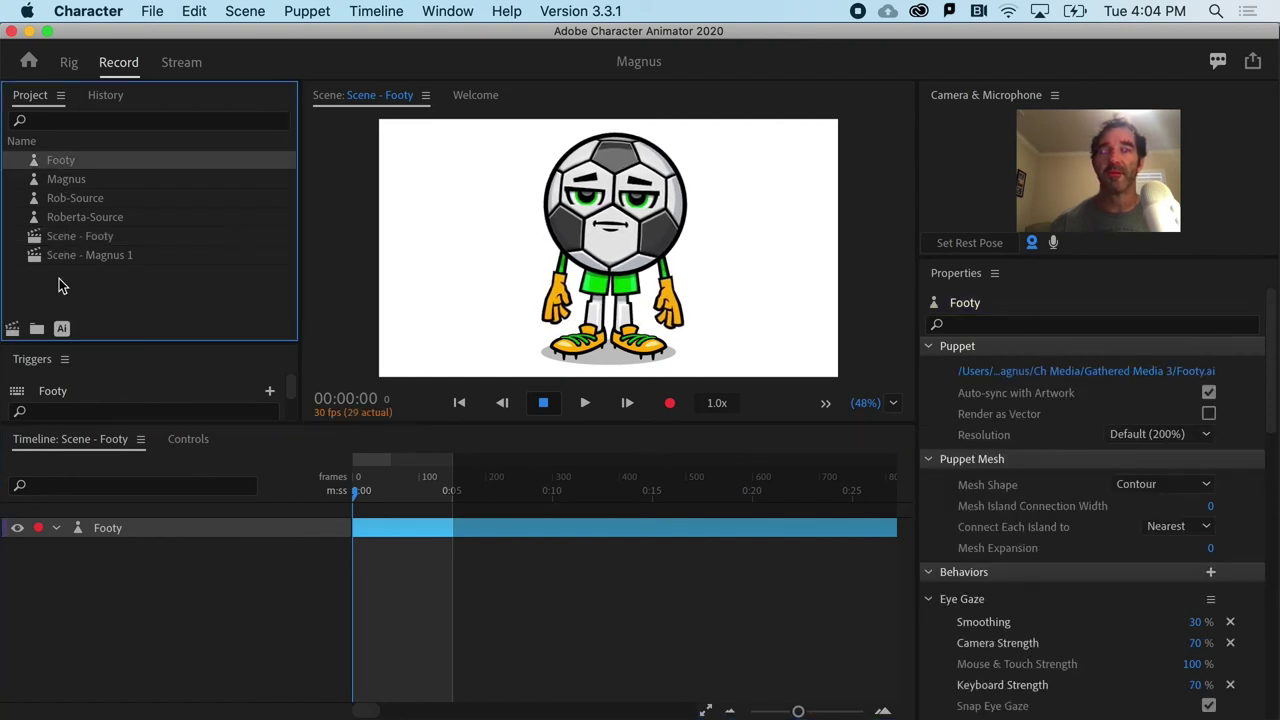
# Open Footy.ai via Edit Original, expand +Head and +Nose (Parallax), and select the Mask layer.
pyautogui.click(61, 330)
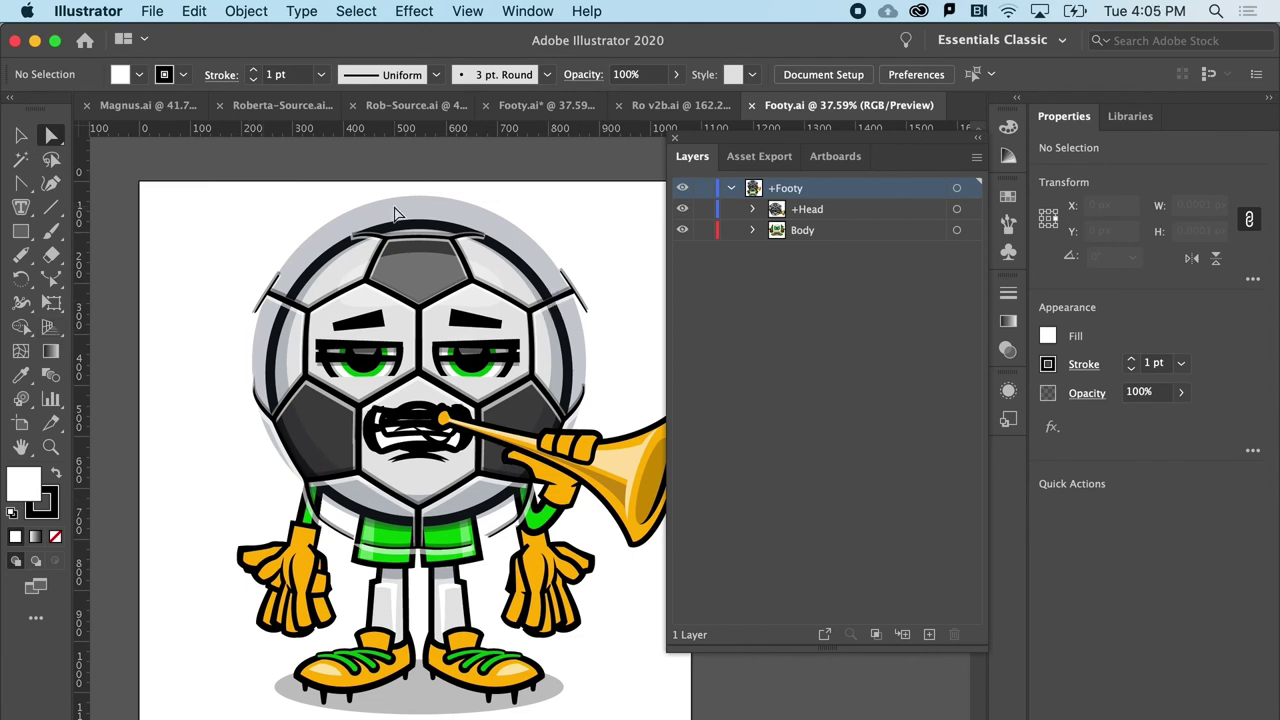
pyautogui.click(753, 210)
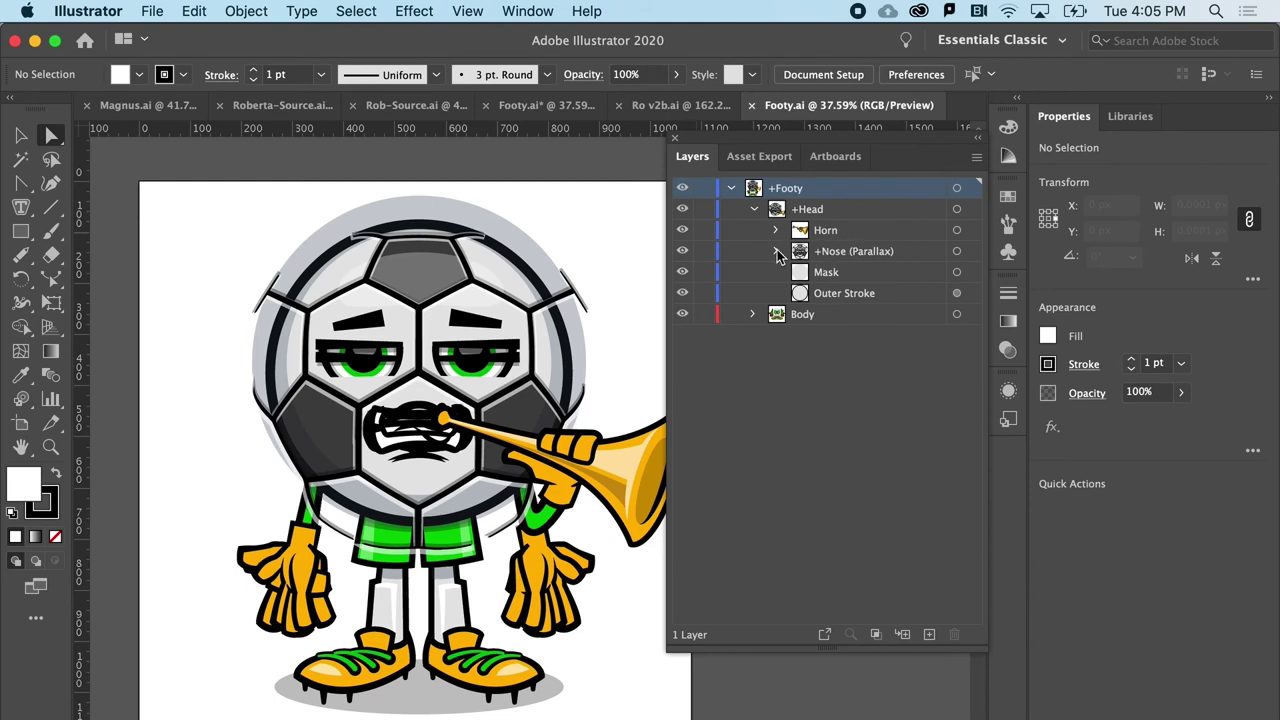
pyautogui.click(777, 251)
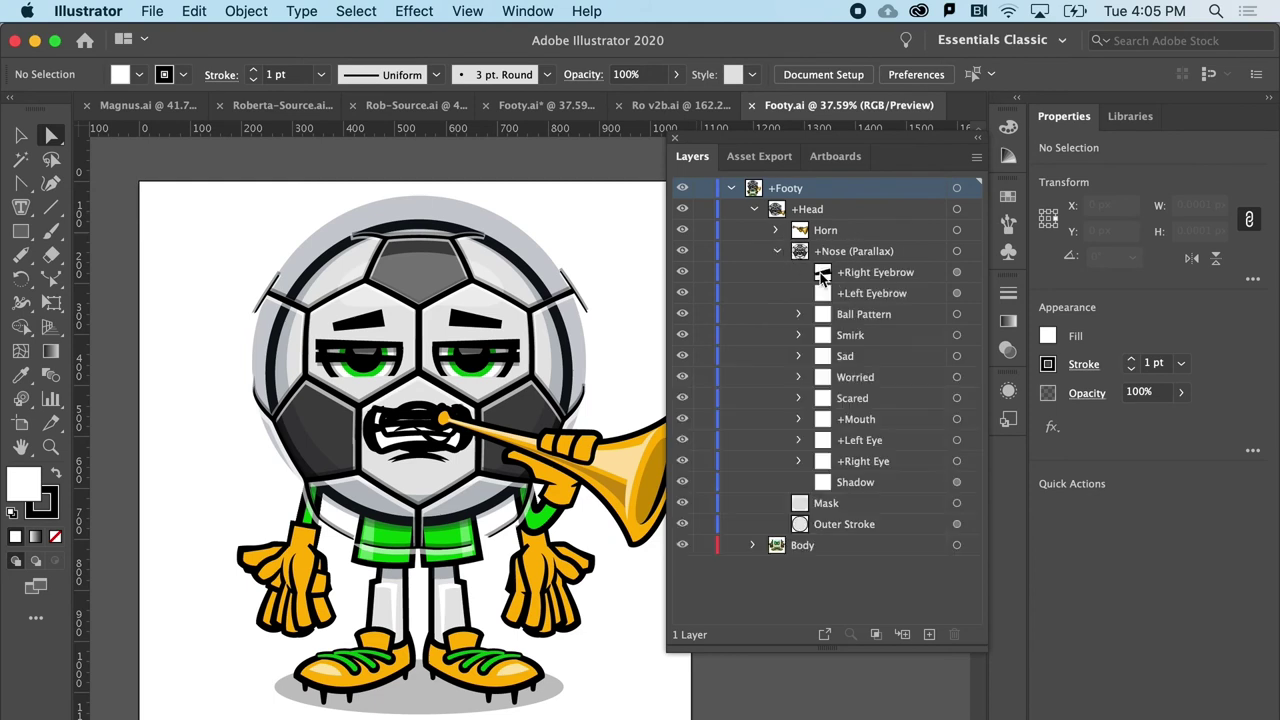
pyautogui.click(827, 504)
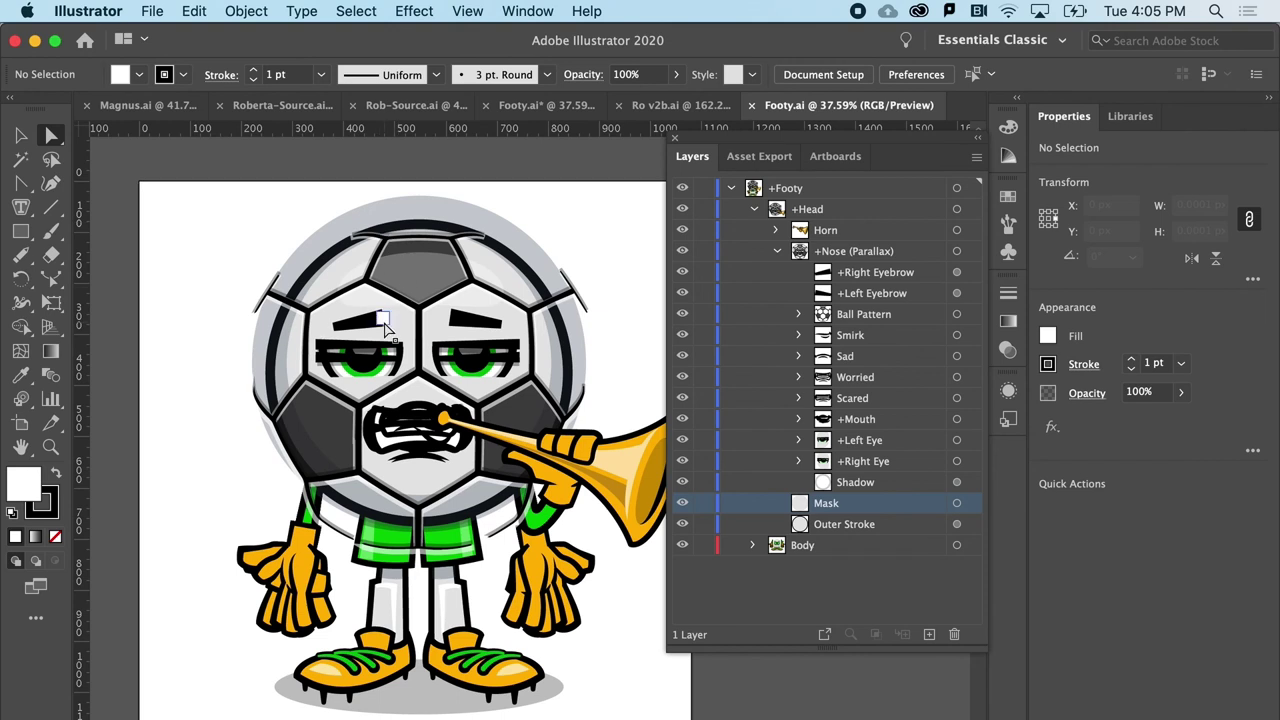
pyautogui.click(829, 251)
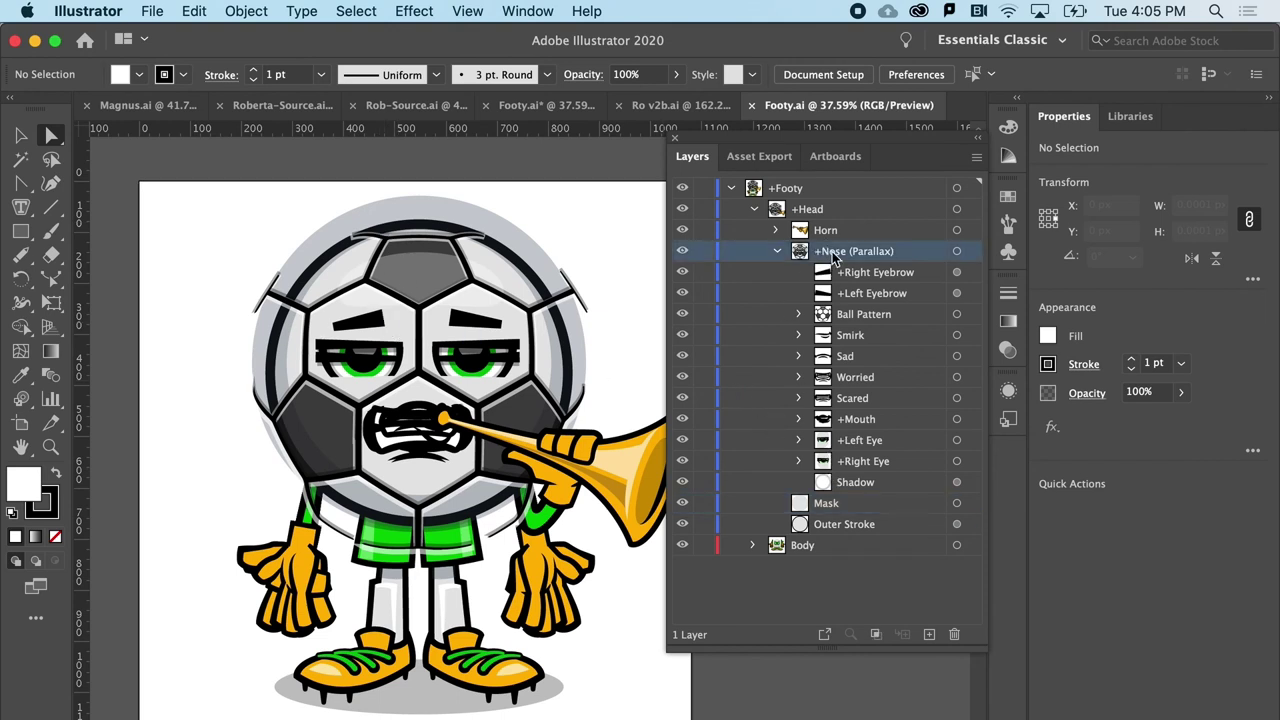
pyautogui.click(828, 508)
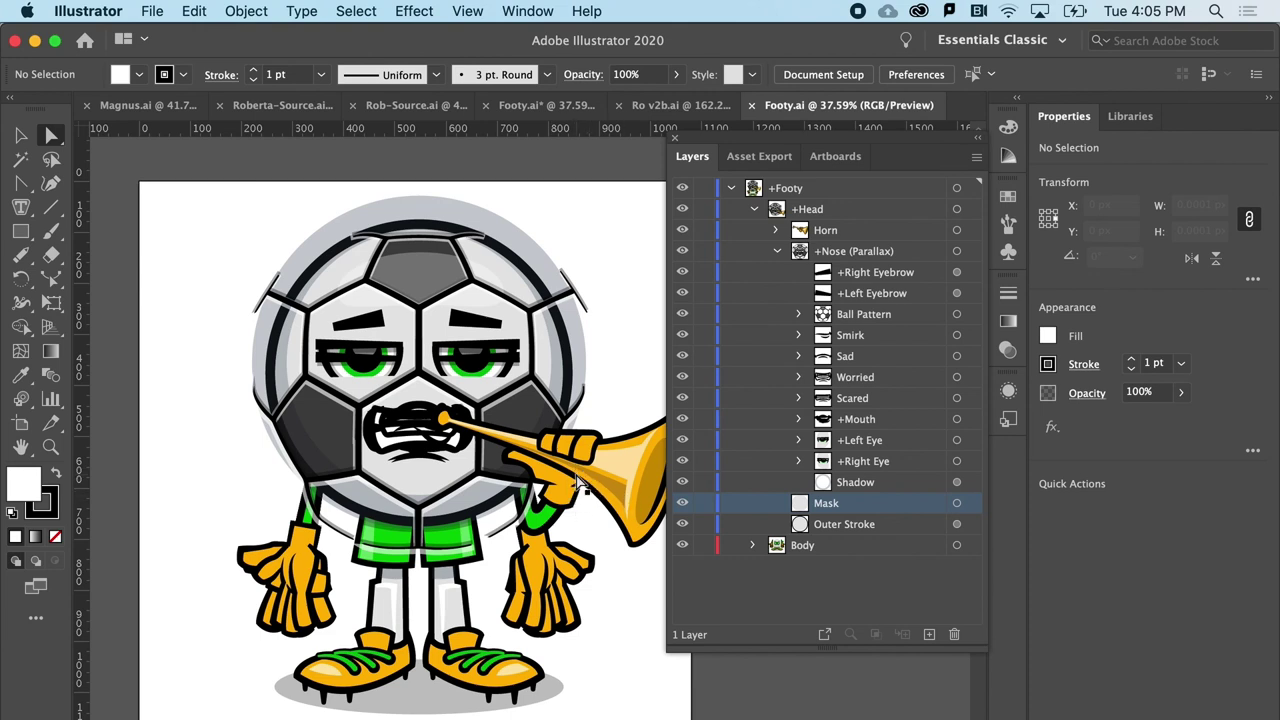
# Select the Footy track, enlarge the Triggers list, and fire the Horn Arm and Mouth trigger.
pyautogui.click(452, 716)
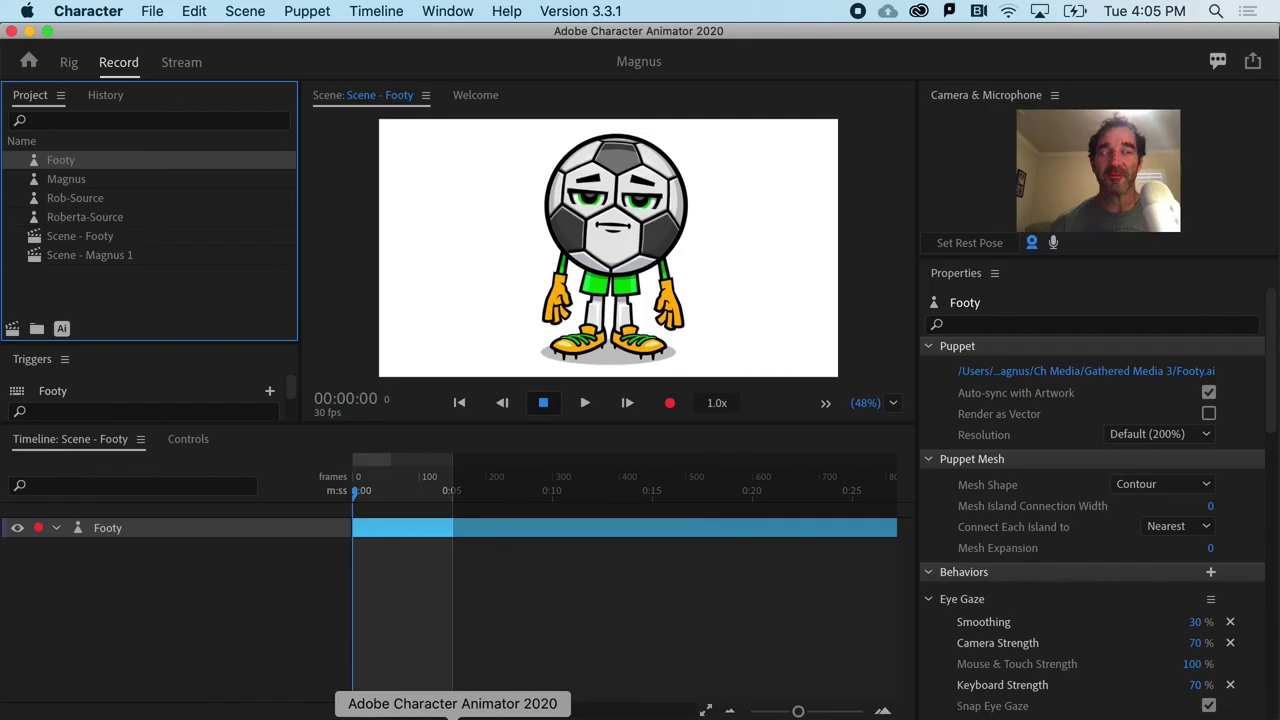
pyautogui.click(205, 527)
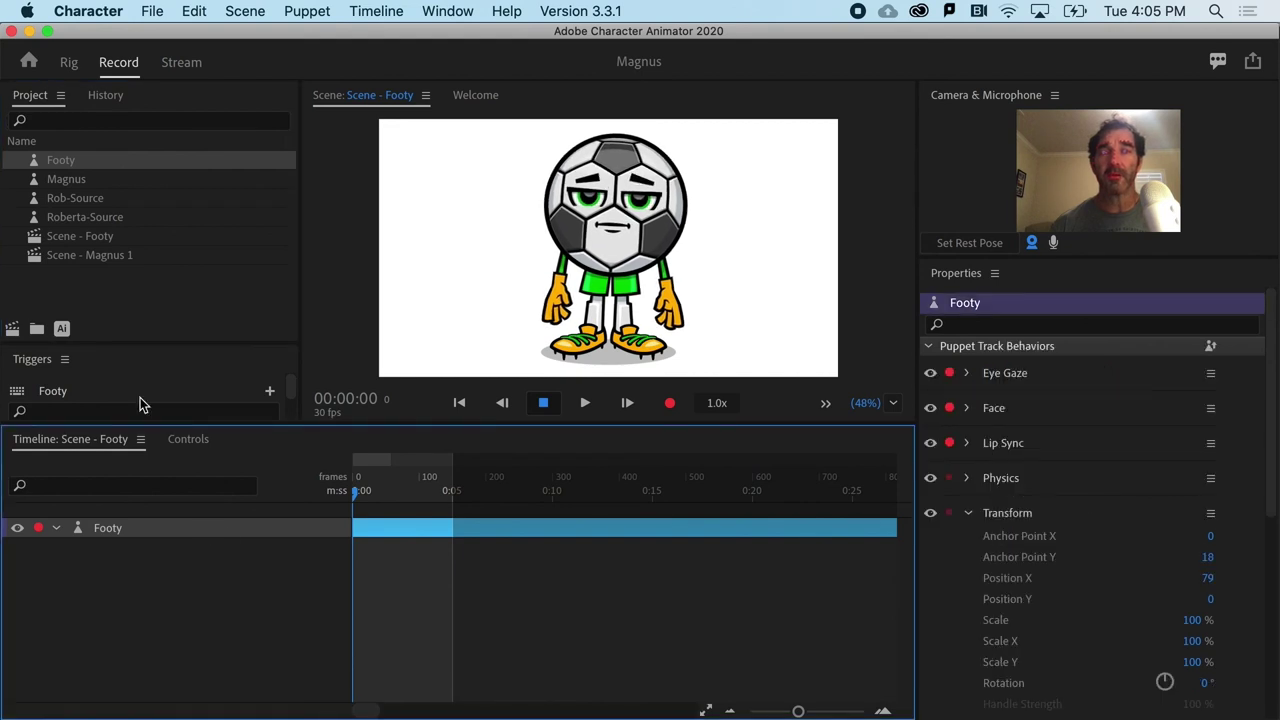
pyautogui.scroll(-3, 140, 397)
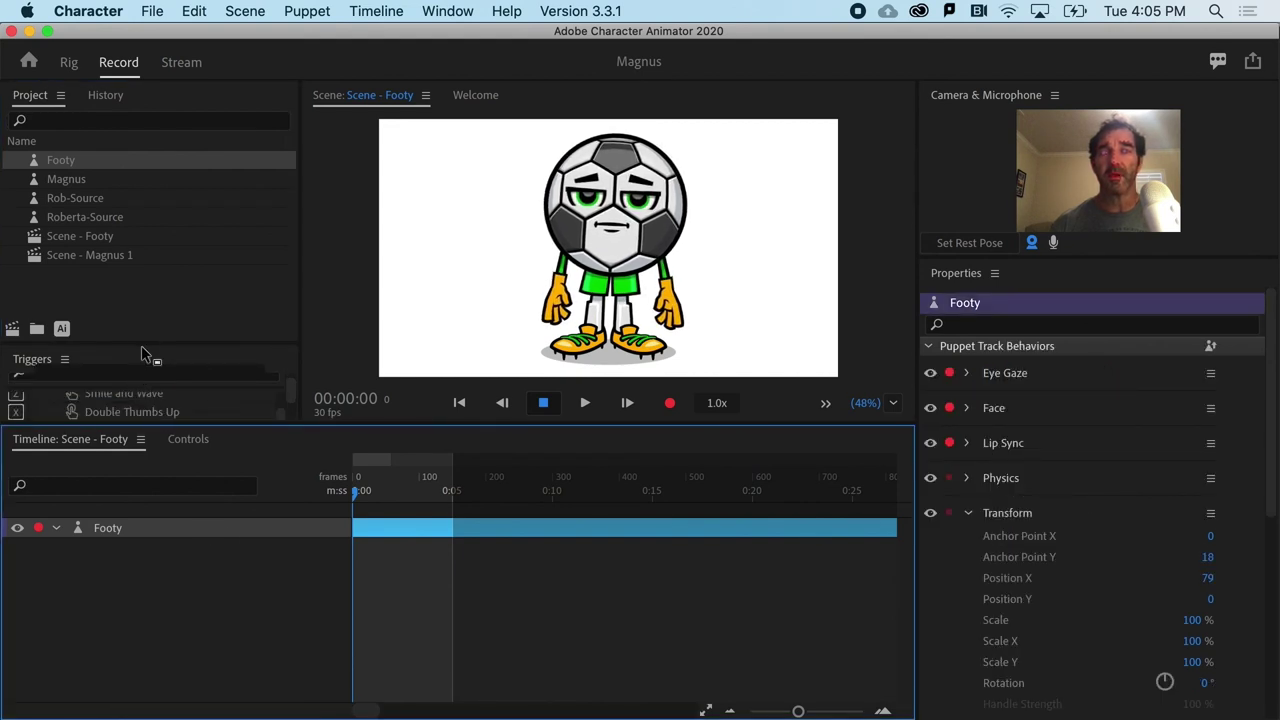
pyautogui.moveTo(142, 343); pyautogui.dragTo(150, 229)
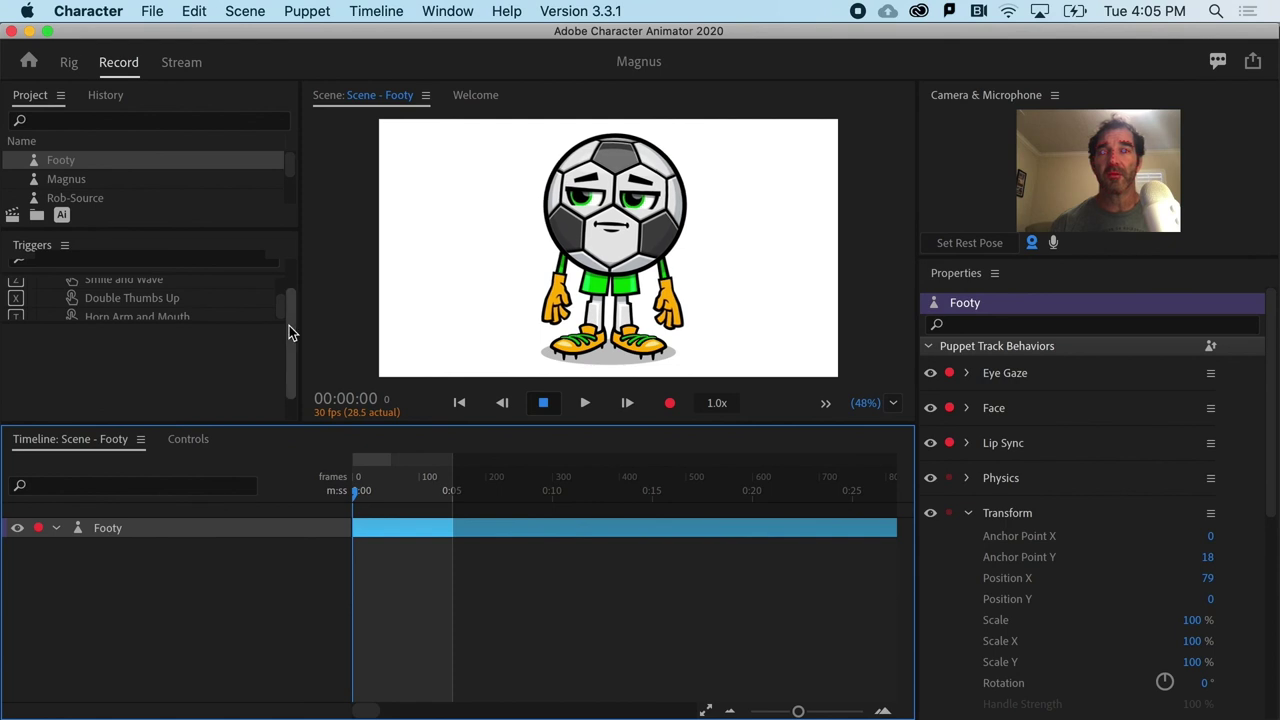
pyautogui.moveTo(290, 325); pyautogui.dragTo(290, 292)
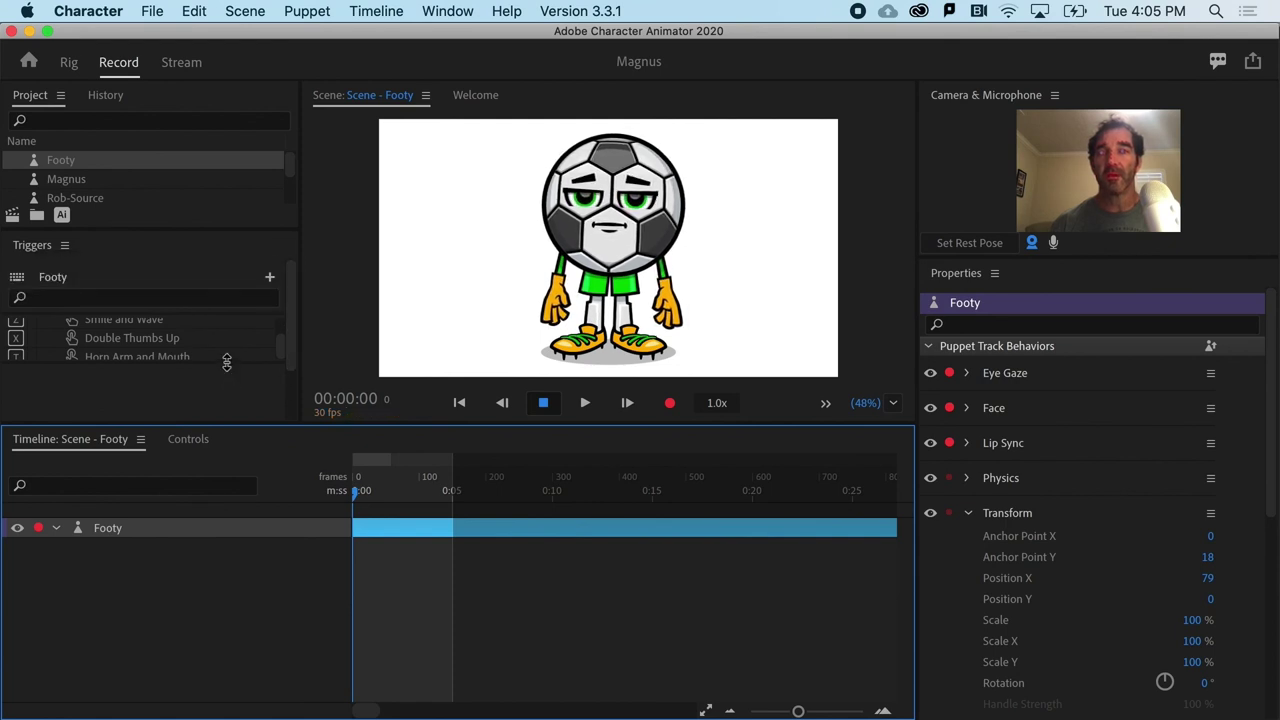
pyautogui.moveTo(226, 360); pyautogui.dragTo(226, 410)
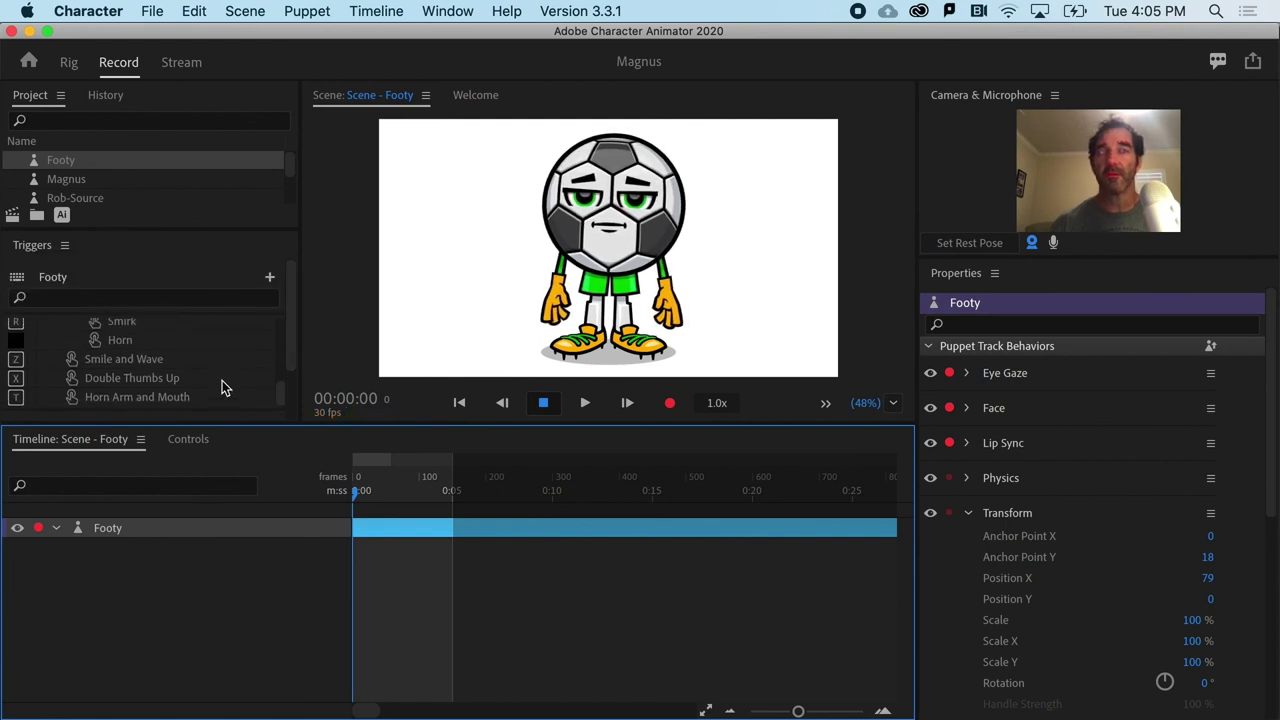
pyautogui.scroll(1, 222, 388)
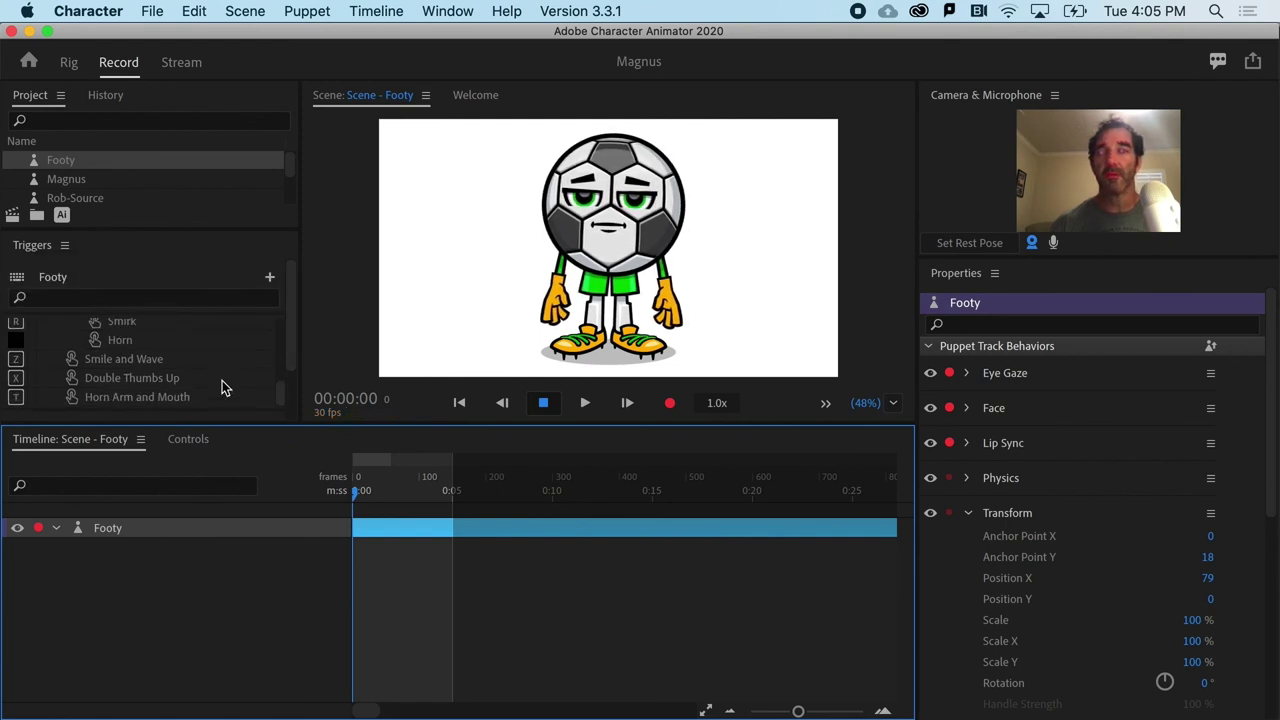
pyautogui.click(128, 401)
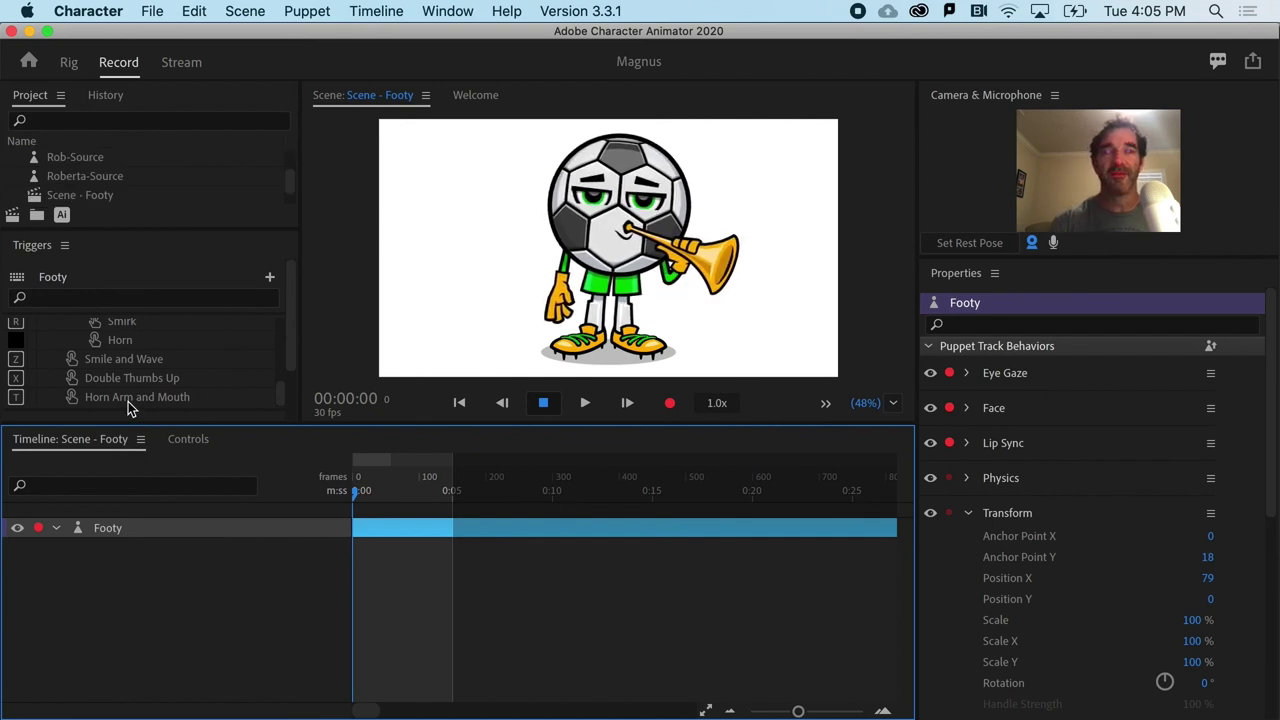